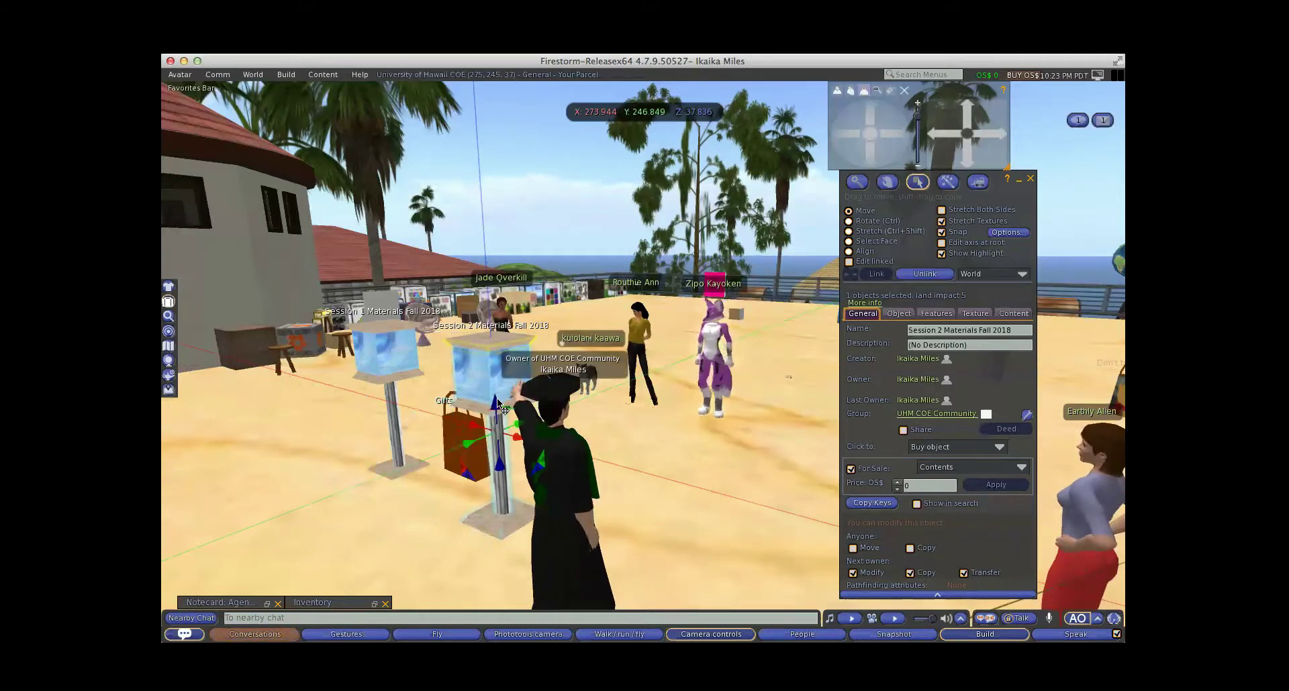
Raise the Session 2 Materials stand to about Z 38.0 and shift it horizontally closer to the avatar.
mouse_move(500, 406)
left_mouse_down()
mouse_move(503, 331)
mouse_move(480, 219)
mouse_move(502, 388)
left_mouse_up()
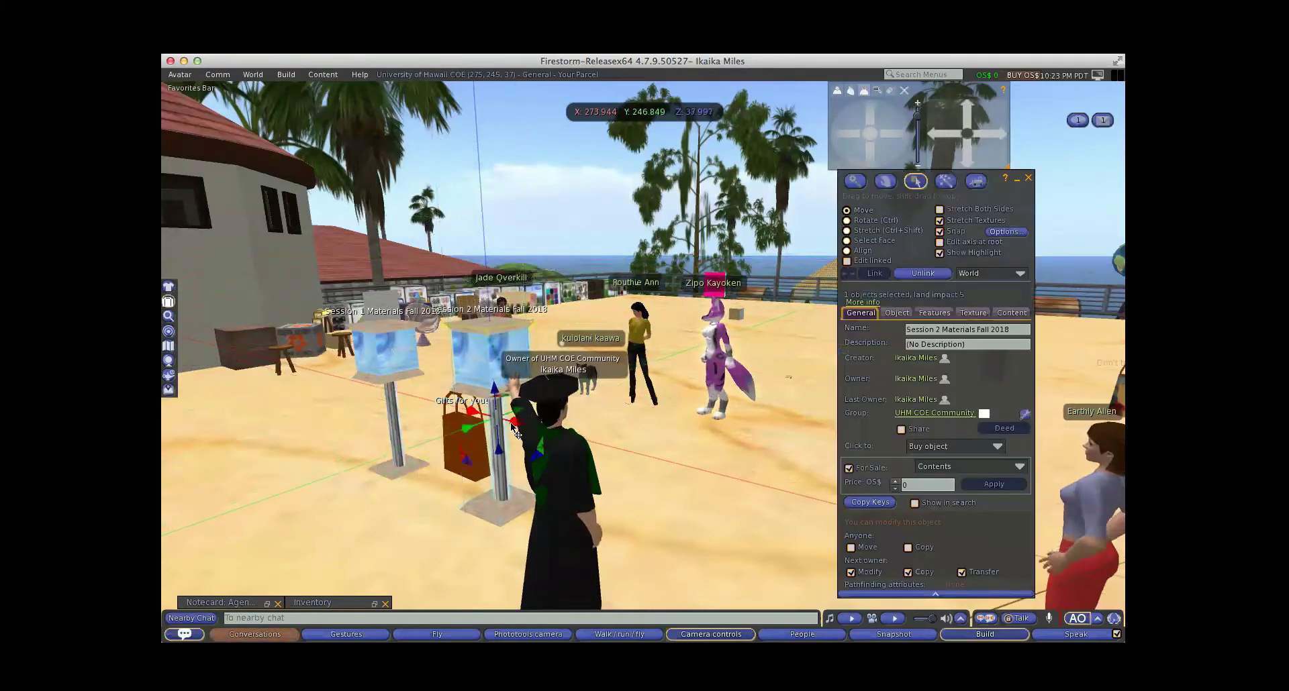
left_click_drag(480, 424, 488, 448)
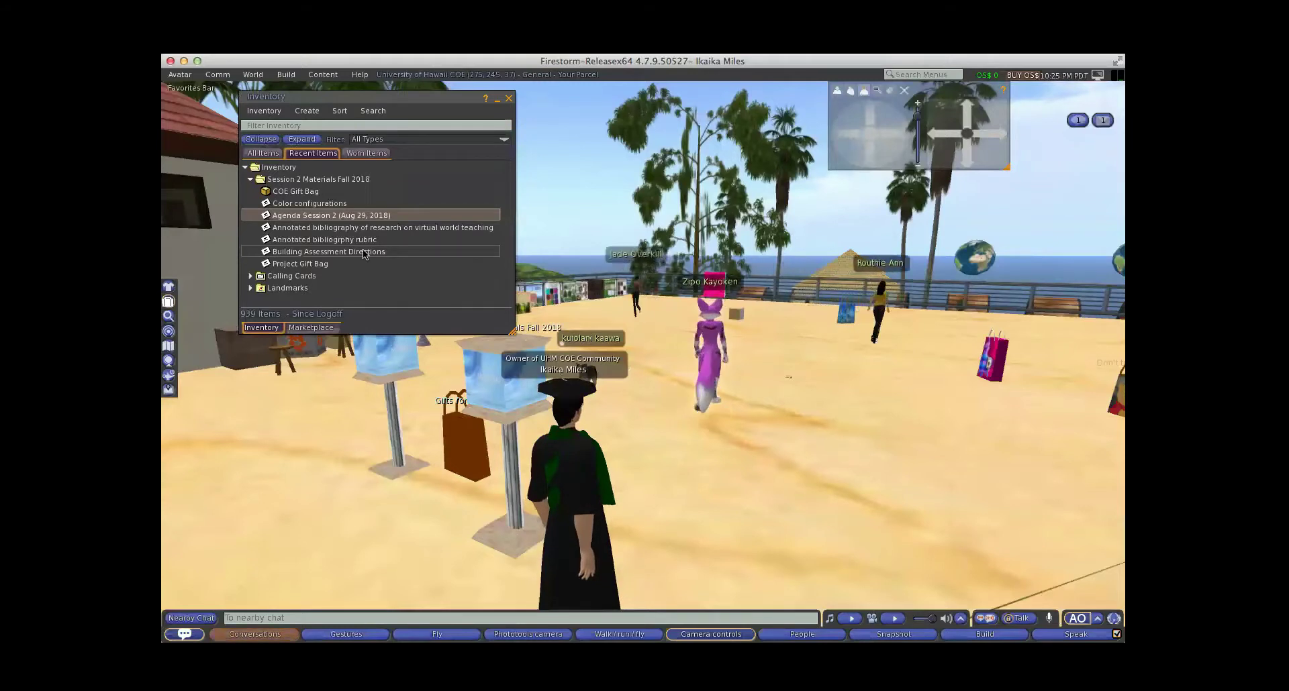
Open the Building Assessment Directions notecard from the inventory to view it, and minimize the notecard and inventory windows.
double_click(363, 252)
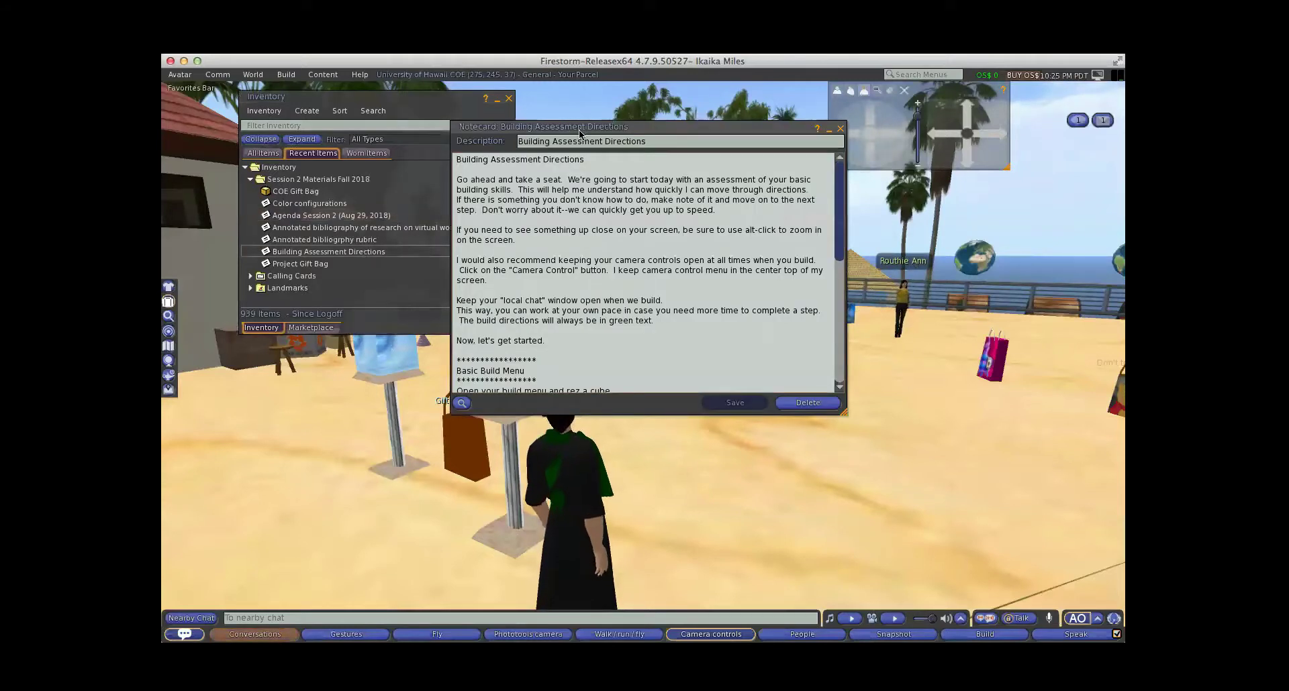
left_click_drag(578, 133, 349, 94)
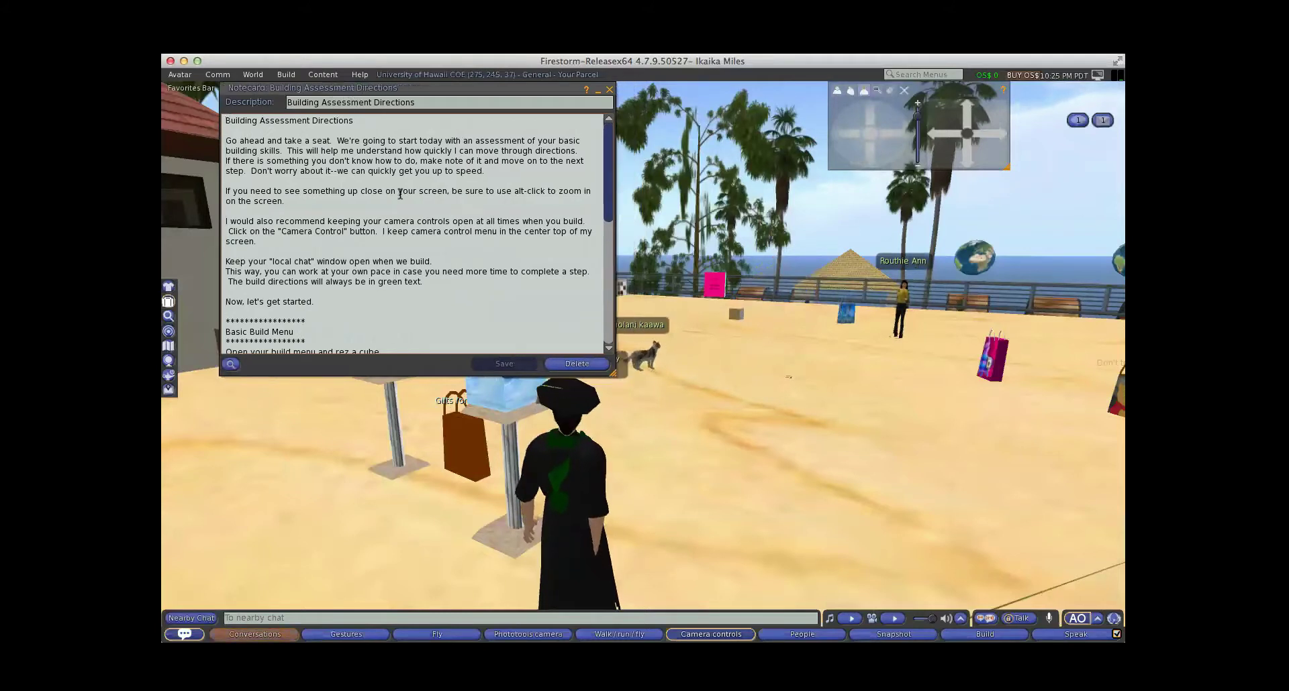
left_click_drag(418, 87, 413, 119)
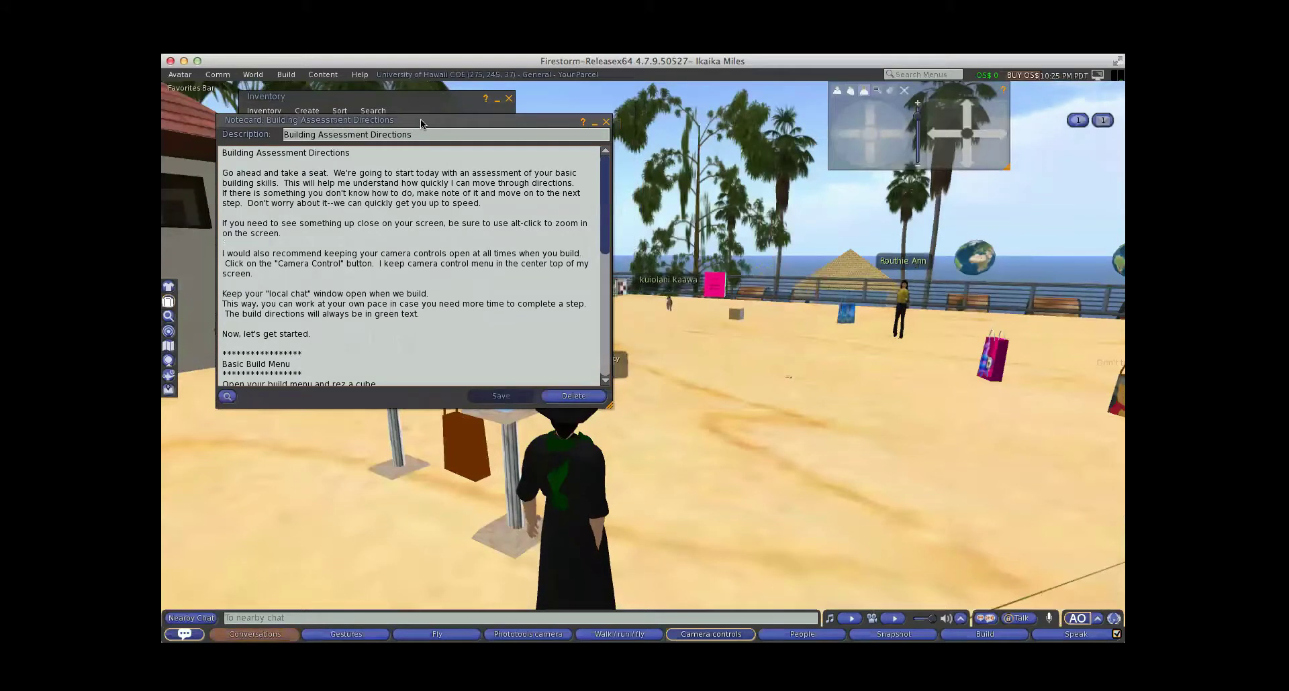
left_click(594, 124)
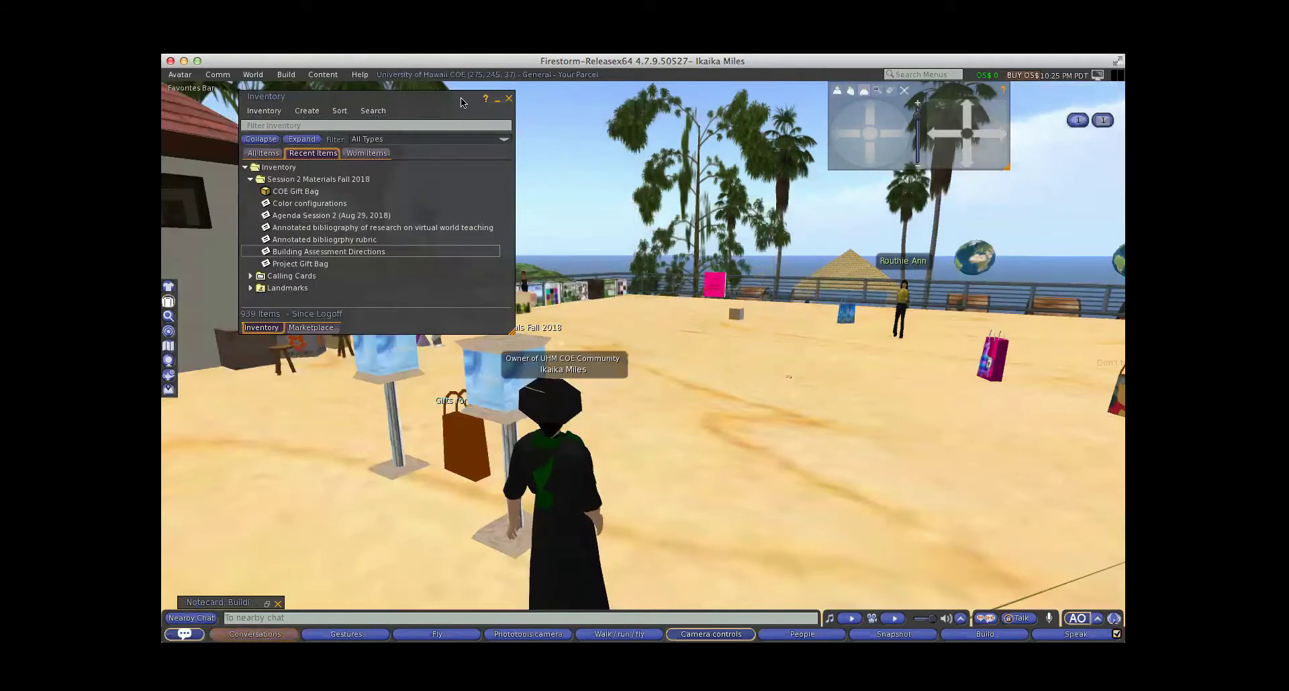
left_click(497, 100)
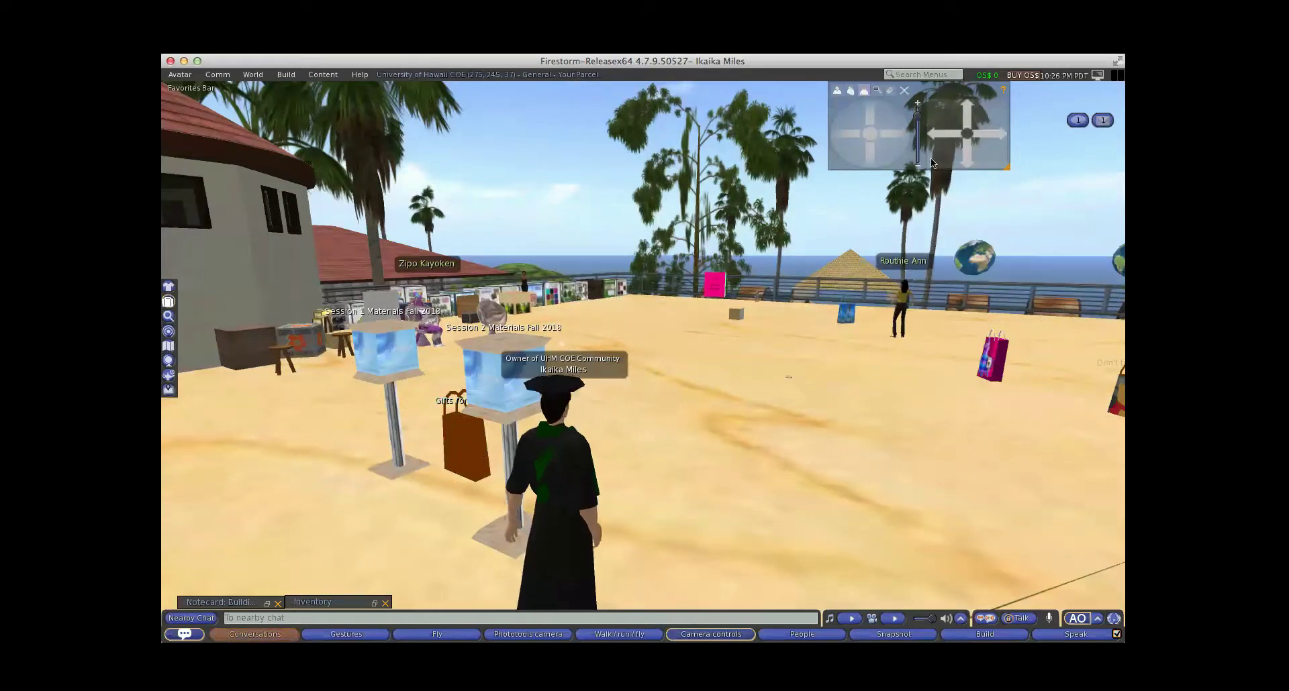
Adjust the view by orbiting, zooming and panning with the camera controls, and walk the avatar forward past the materials stands.
left_click_drag(941, 90, 915, 89)
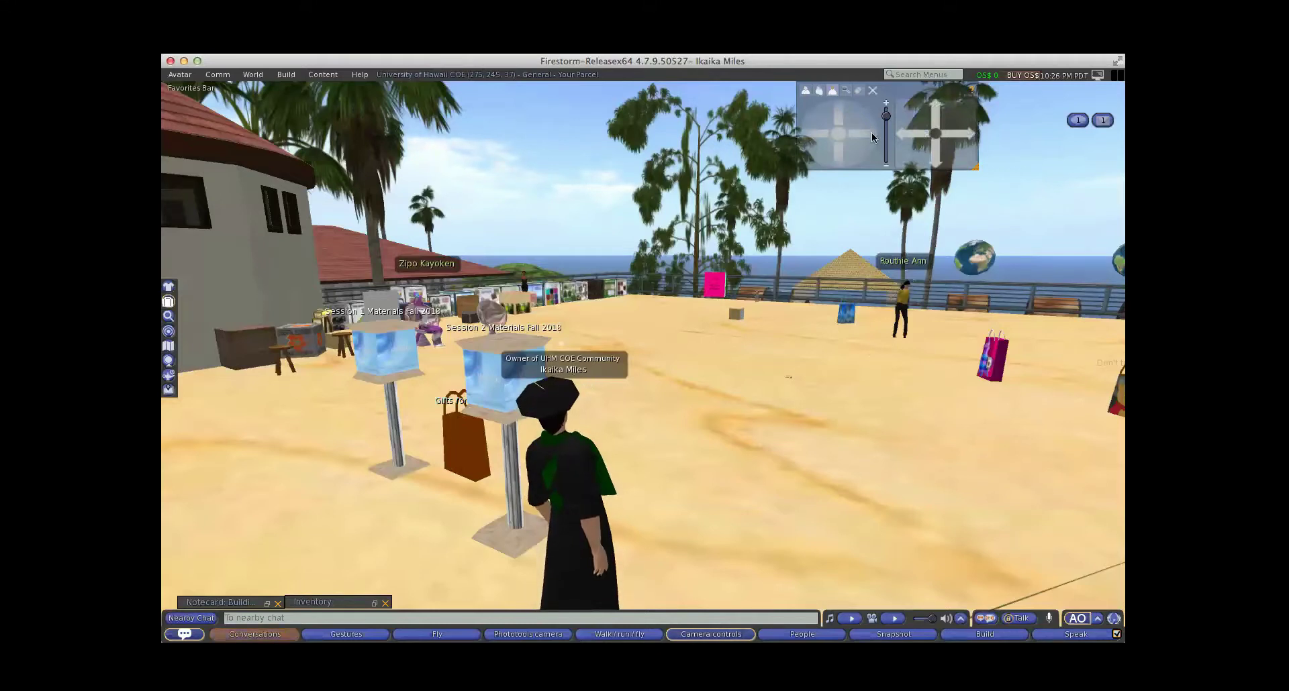
left_click_drag(866, 135, 842, 158)
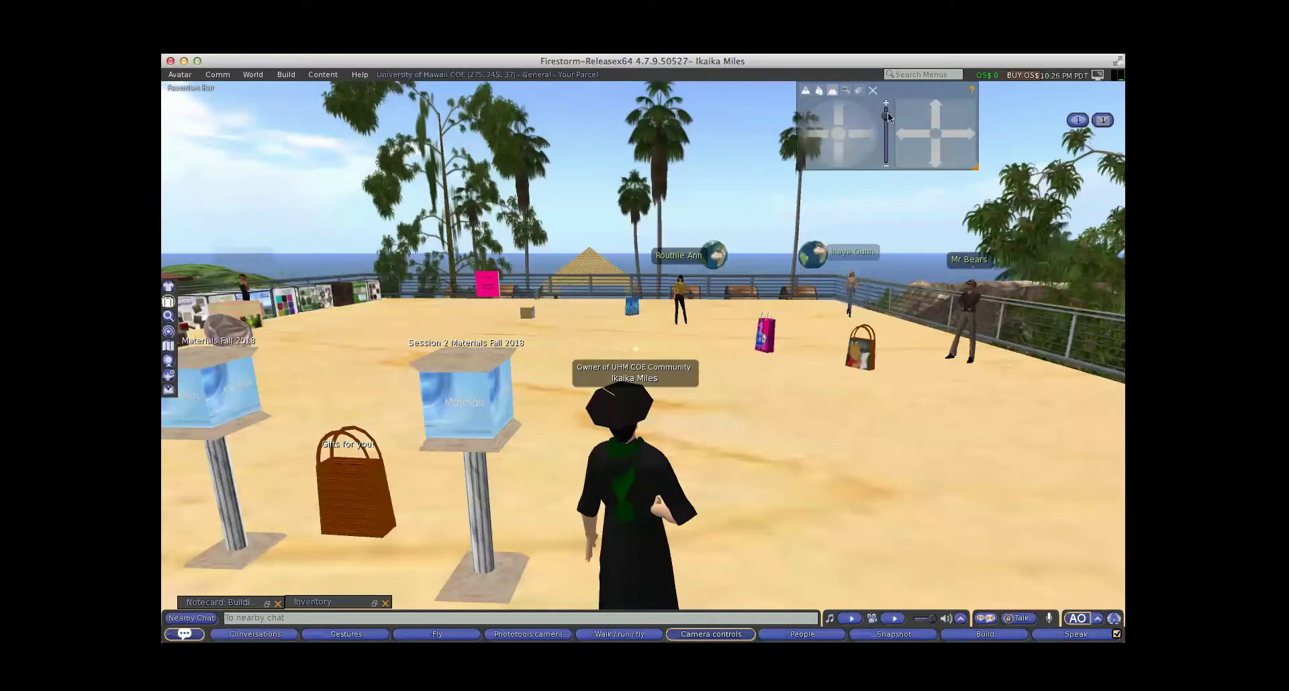
left_click_drag(888, 112, 933, 134)
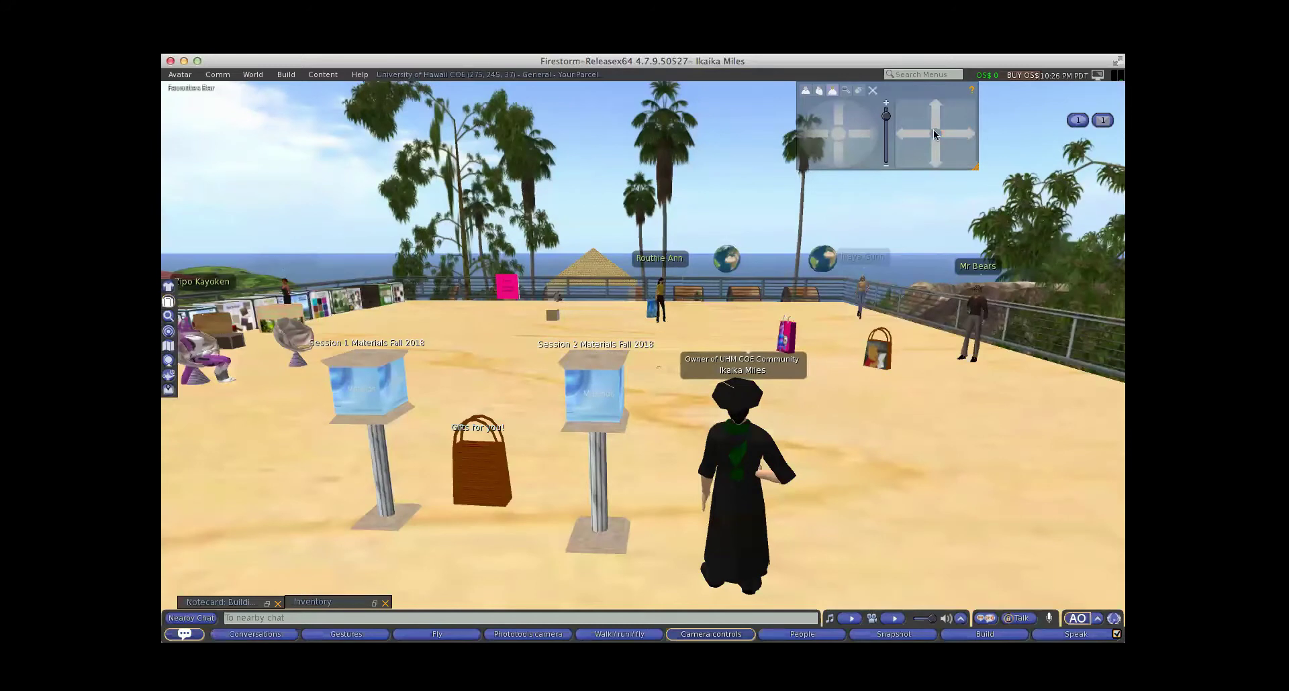
key("Up")
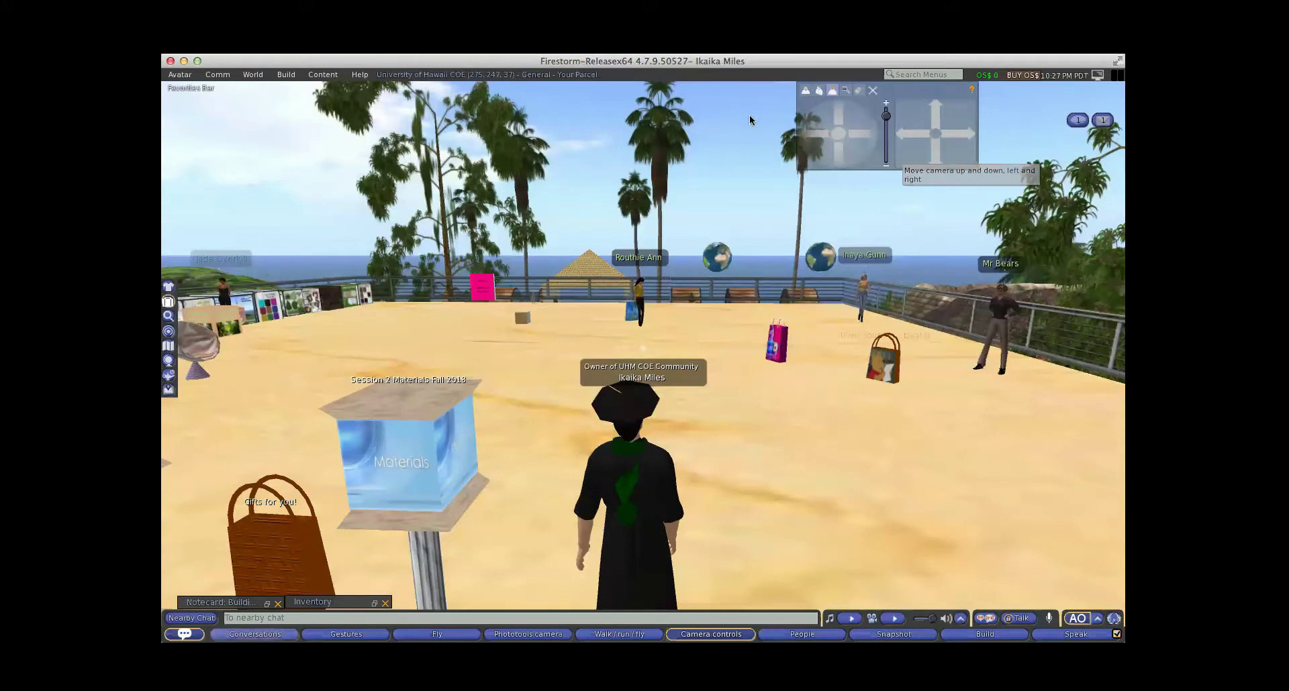
Start building and rez a cube on the sand in front of the avatar.
left_click(285, 75)
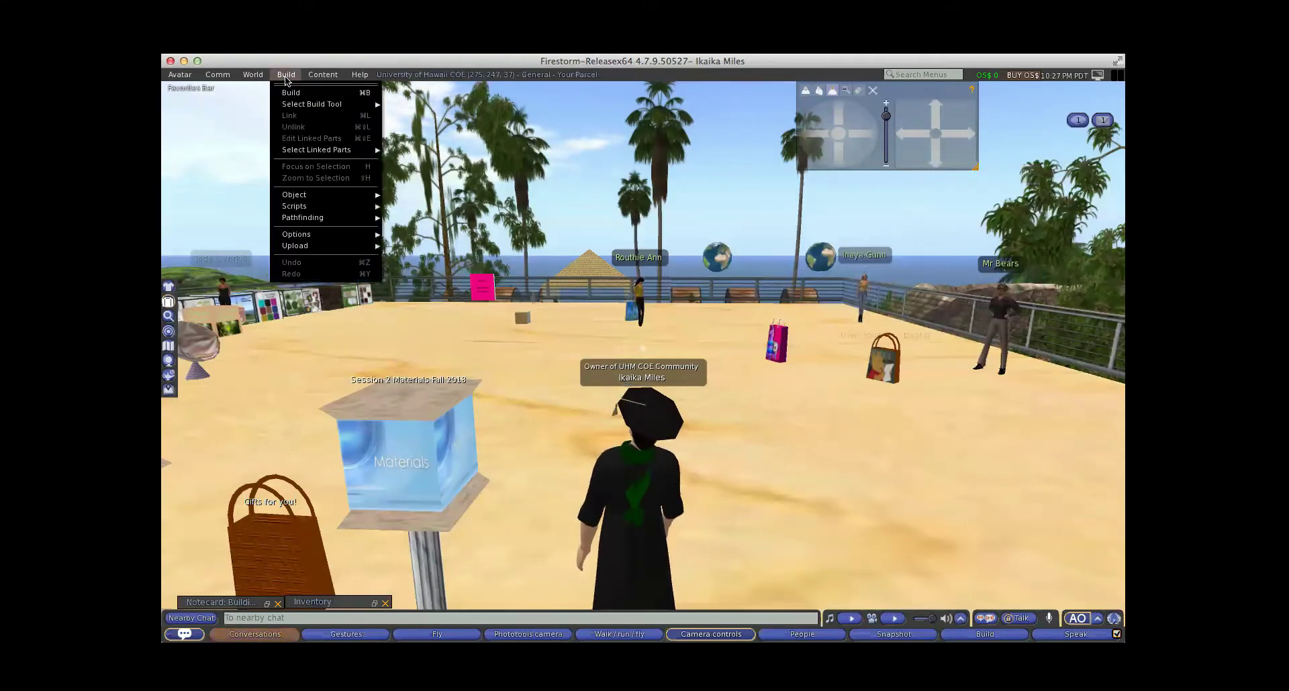
left_click(290, 93)
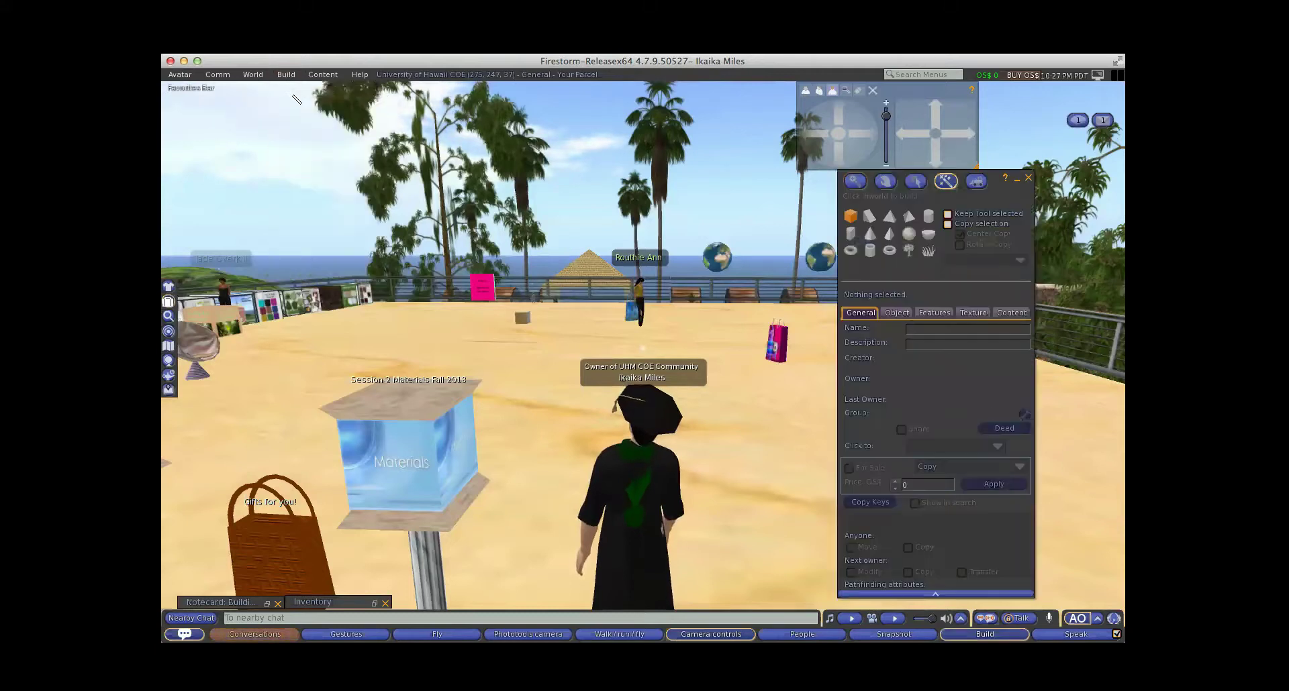
left_click_drag(994, 184, 989, 154)
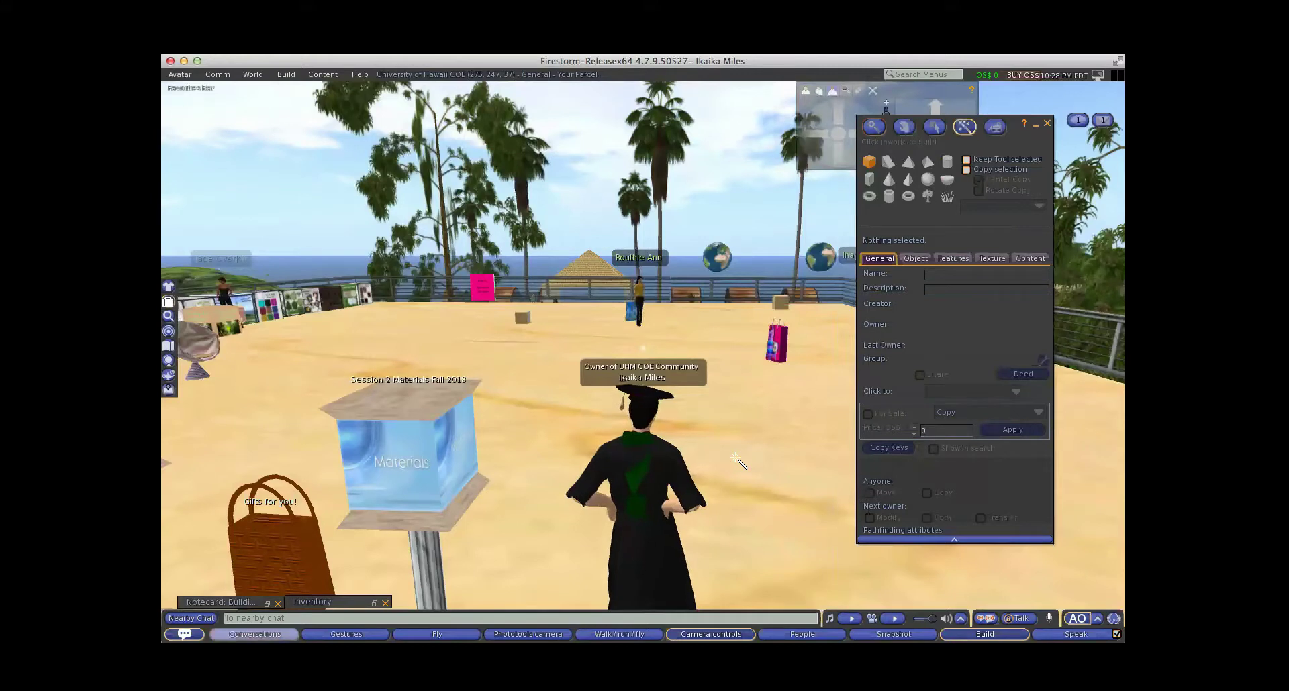
key("ctrl+3")
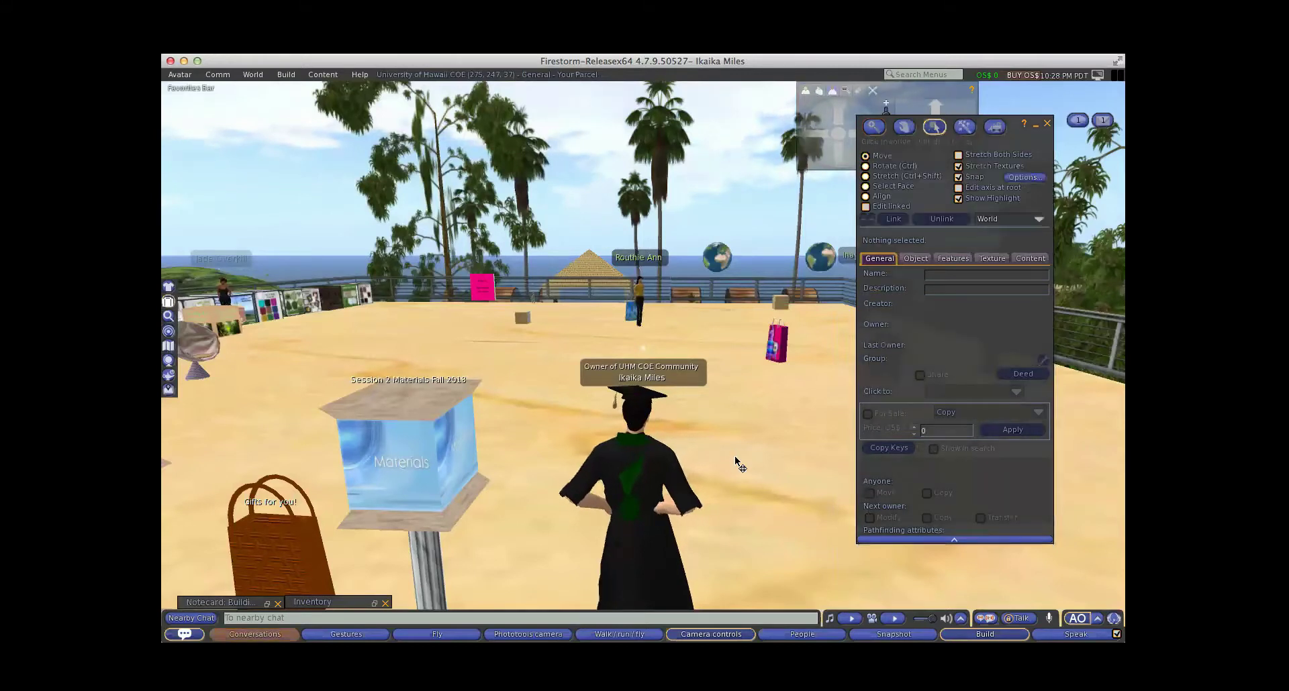
left_click(739, 464)
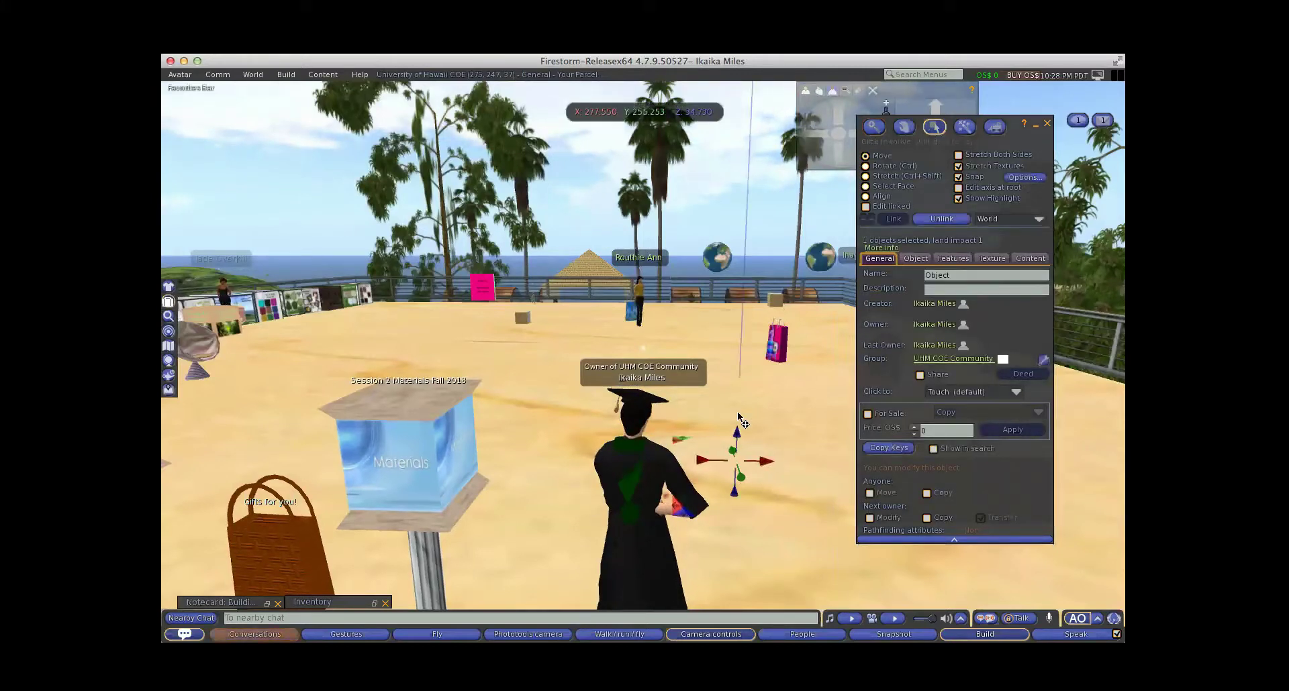
Move the new cube along its axes to about X 276.4, Y 249.1, Z 37.8, keeping the build window clear of it.
left_click_drag(739, 420, 768, 458)
left_click_drag(759, 412, 759, 364)
left_click_drag(761, 347, 767, 380)
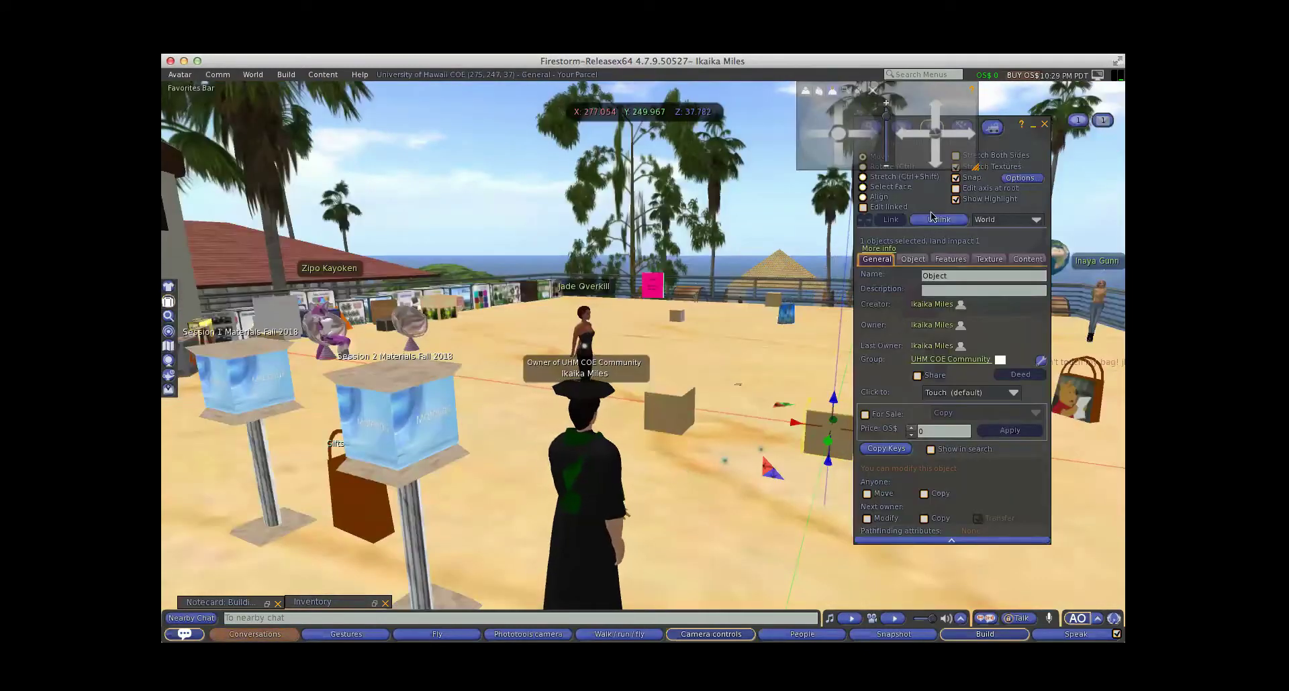
left_click(1018, 141)
left_click_drag(1017, 141, 1041, 179)
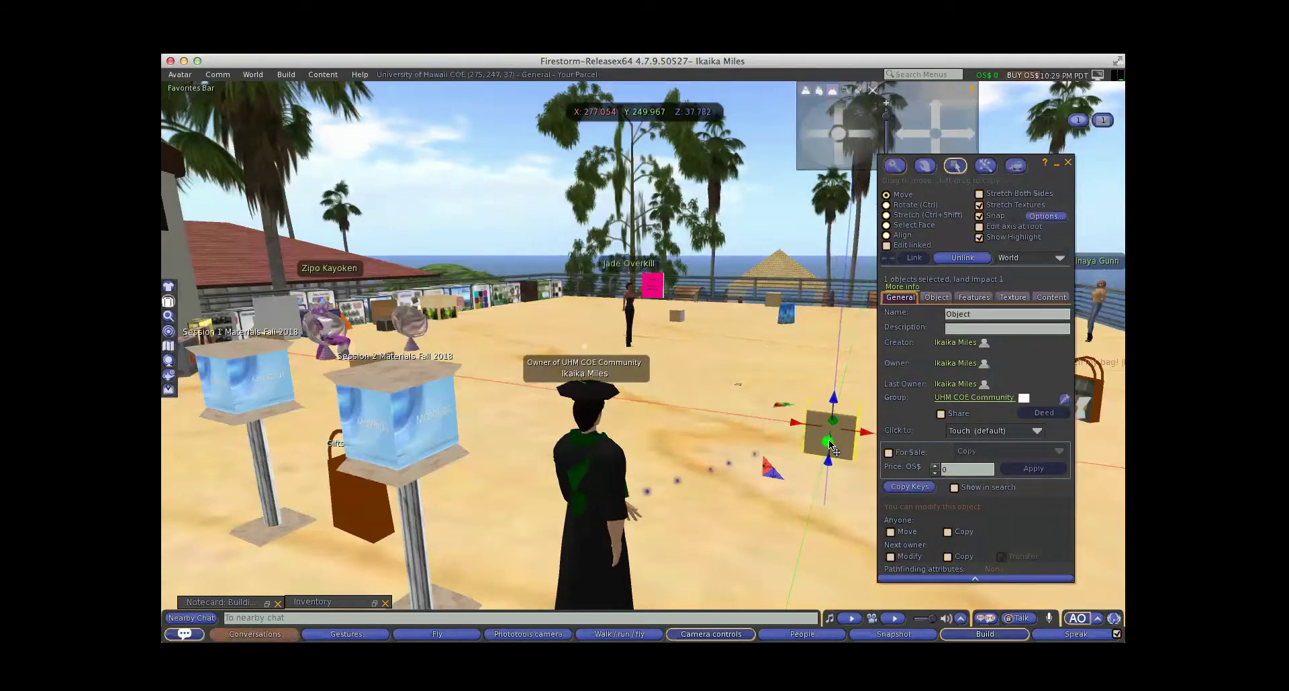
left_click_drag(798, 427, 741, 445)
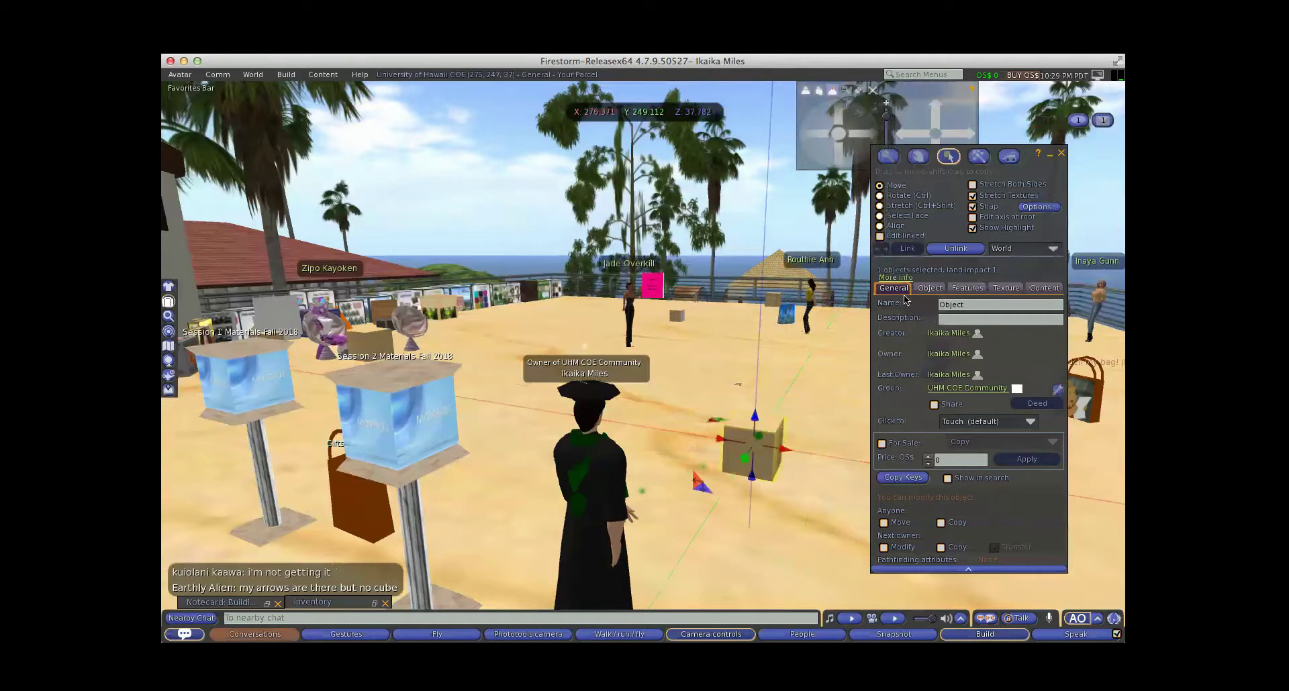
Rename the cube with the builder's first name in possessive form followed by "Cube".
double_click(951, 305)
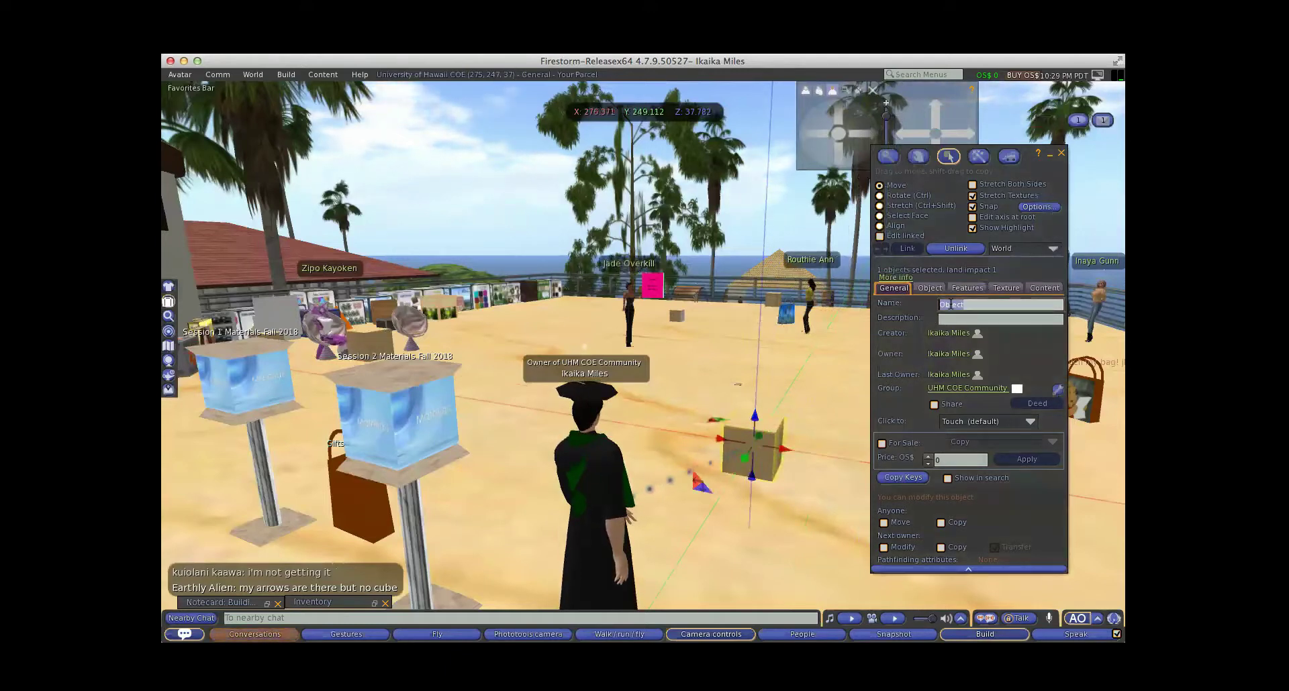
type("Peter's Cube")
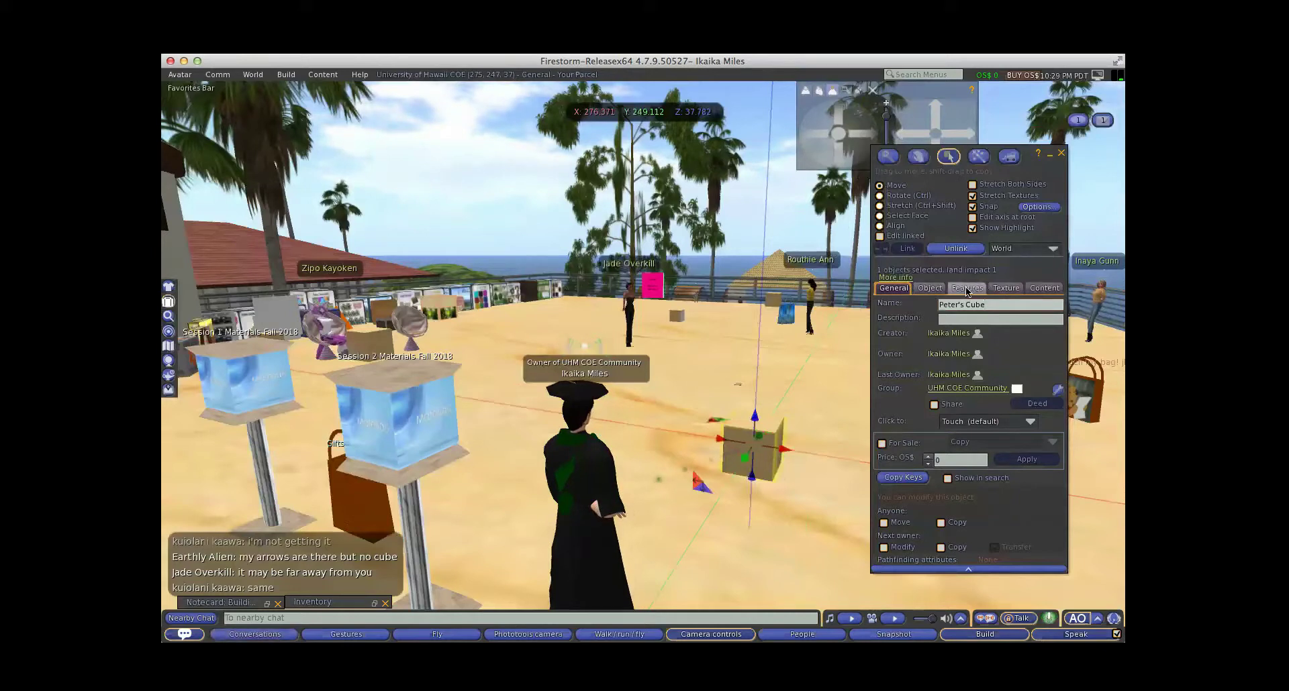
Colour the cube magenta (RGB 255, 0, 255) and turn on Full Bright.
left_click(1006, 287)
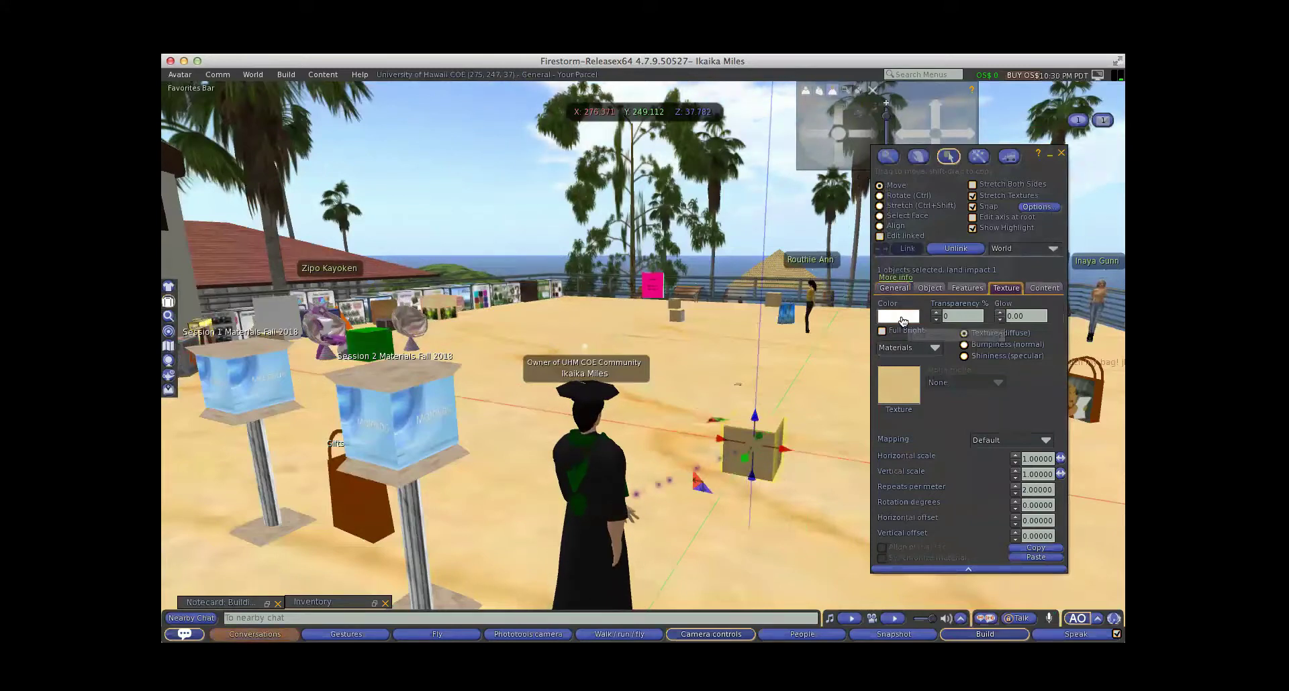
left_click(900, 318)
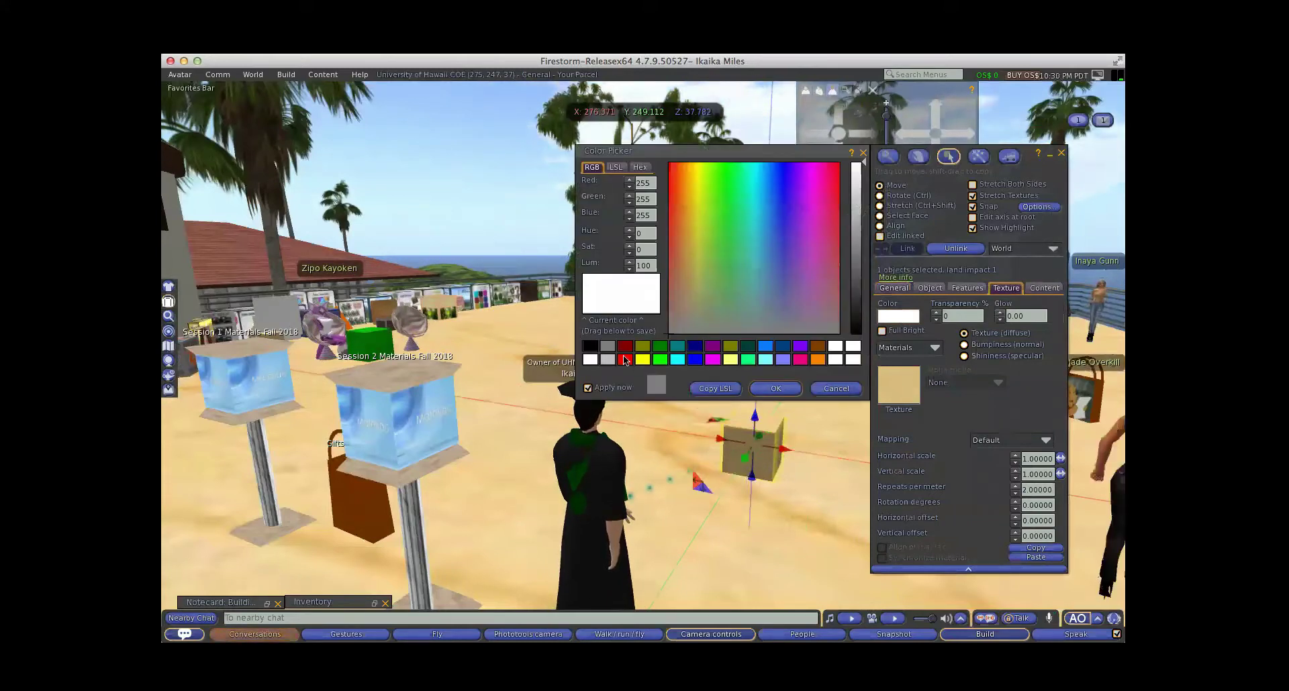
left_click(711, 360)
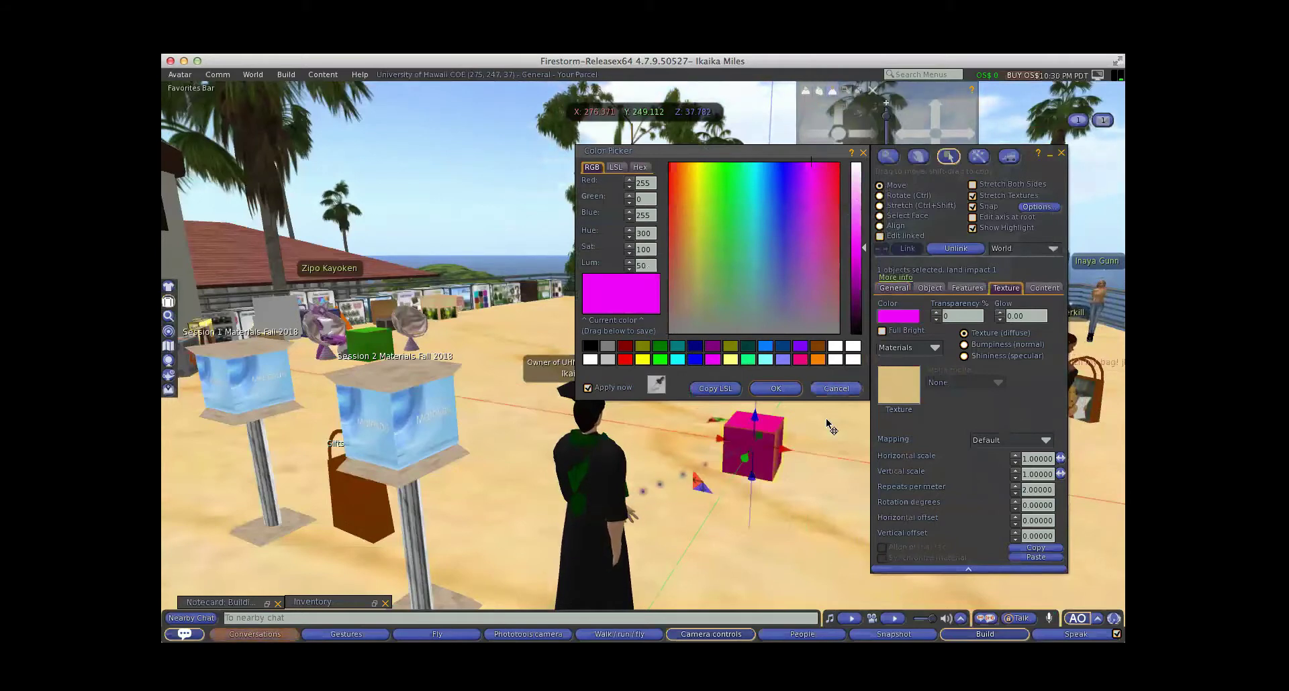
left_click(882, 331)
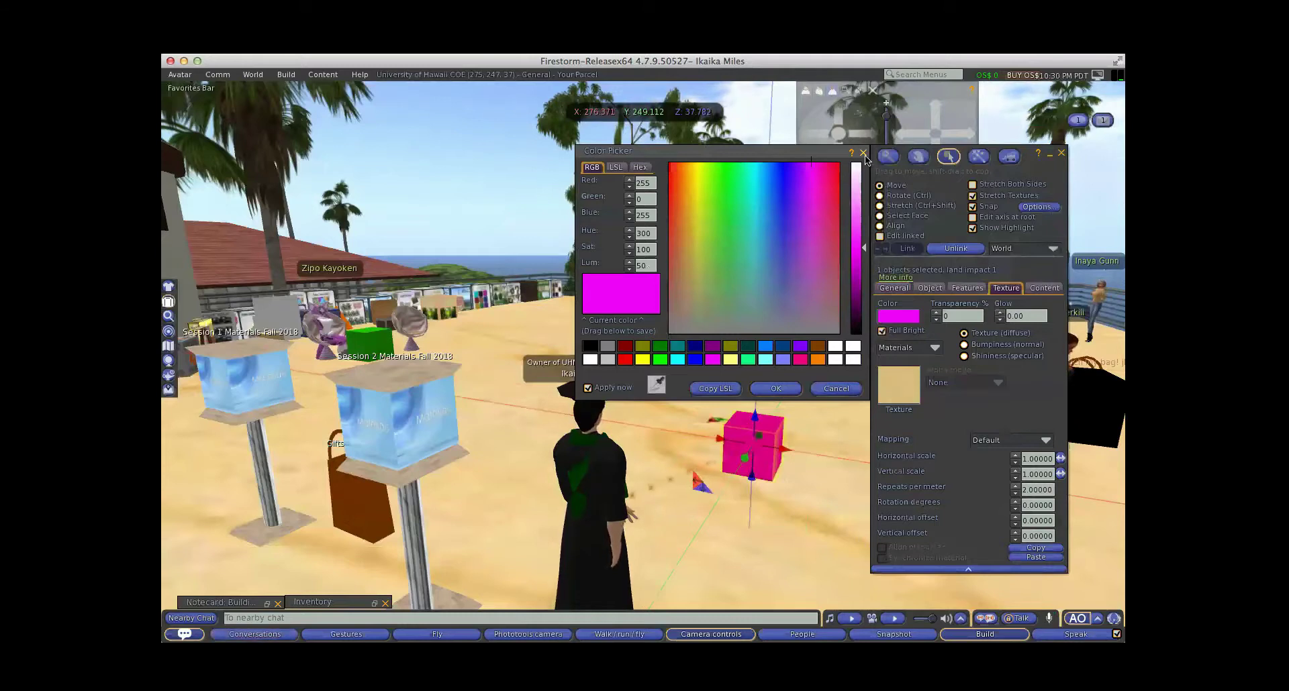
left_click(863, 153)
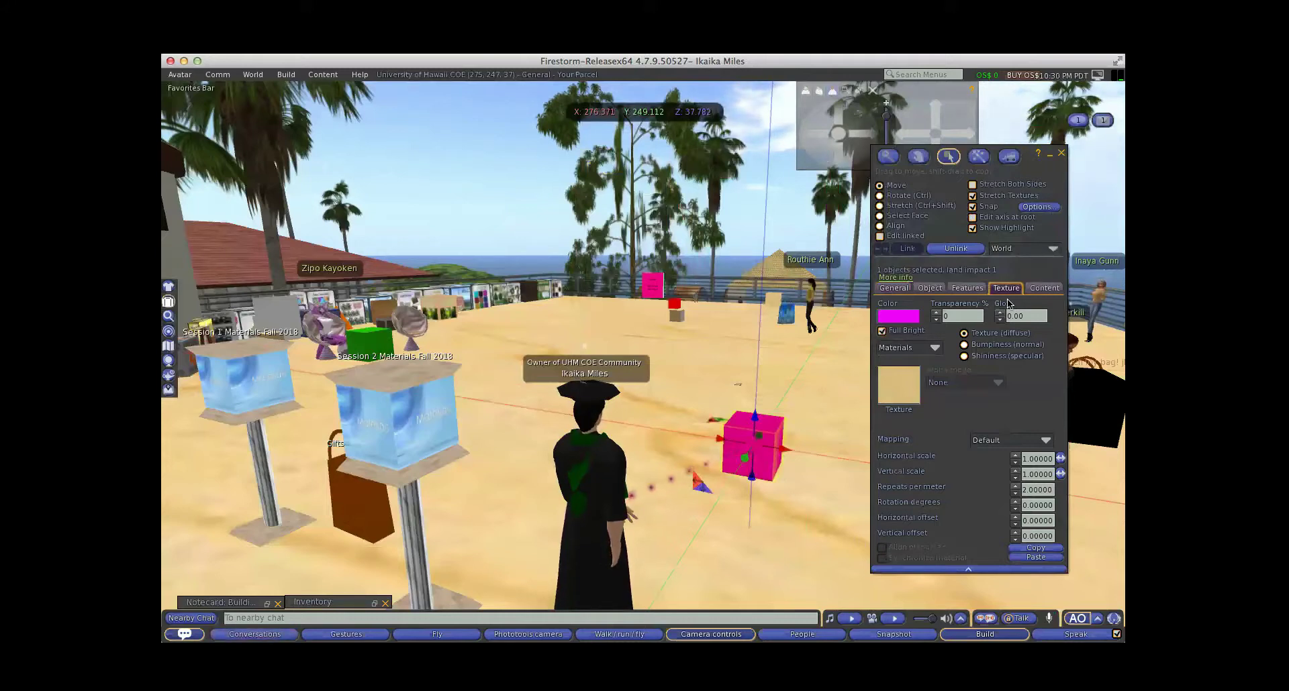
Stretch the cube uniformly to about 0.75 m per side and move it closer to the avatar.
left_click(879, 206)
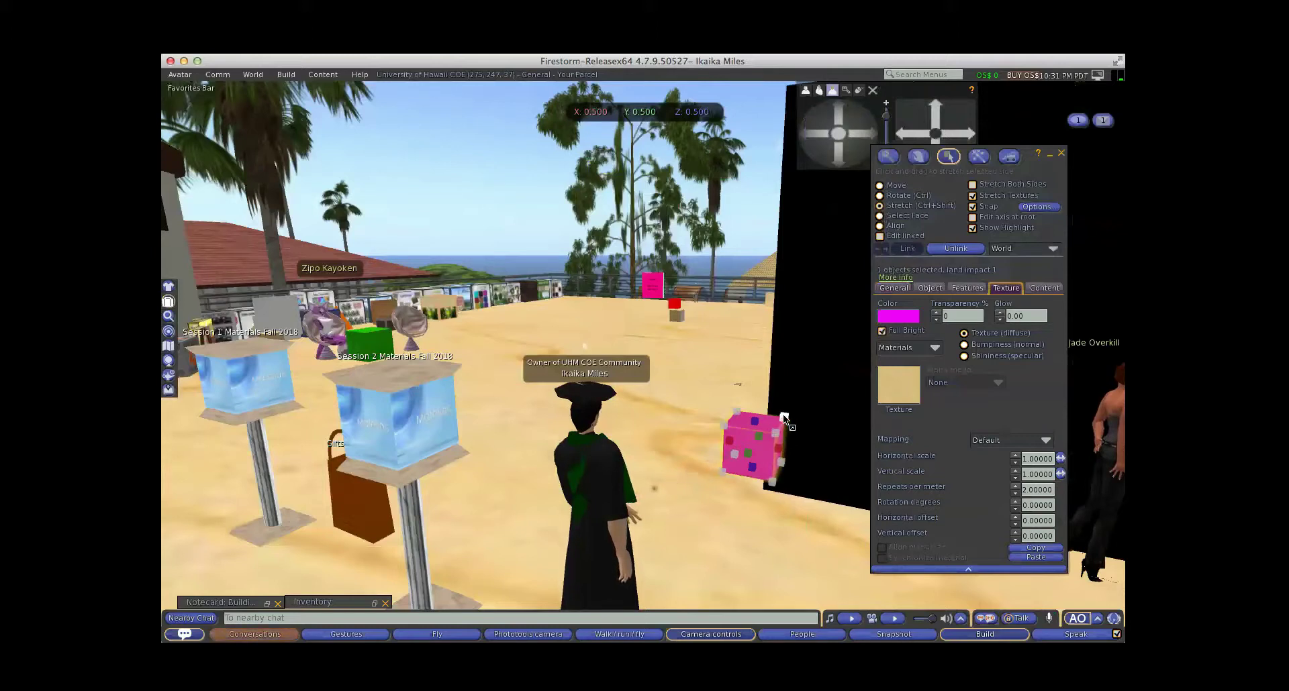
left_click_drag(722, 421, 685, 416)
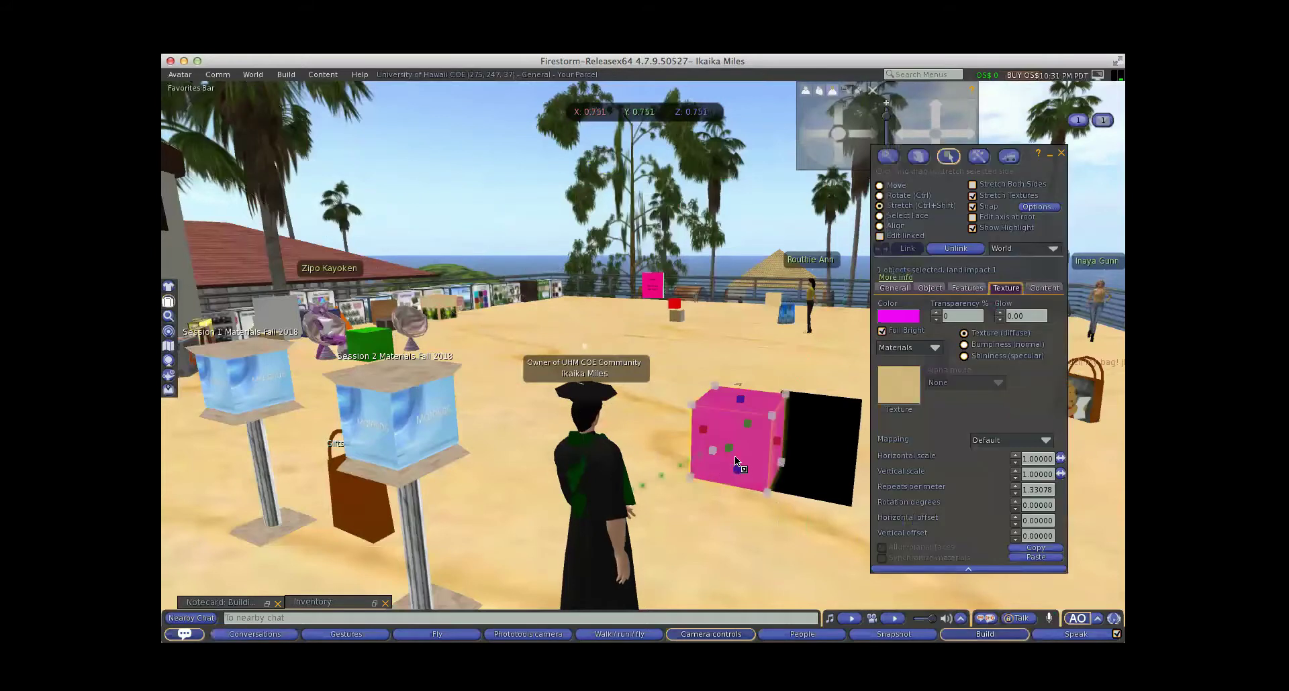
left_click(880, 186)
left_click_drag(731, 448, 695, 473)
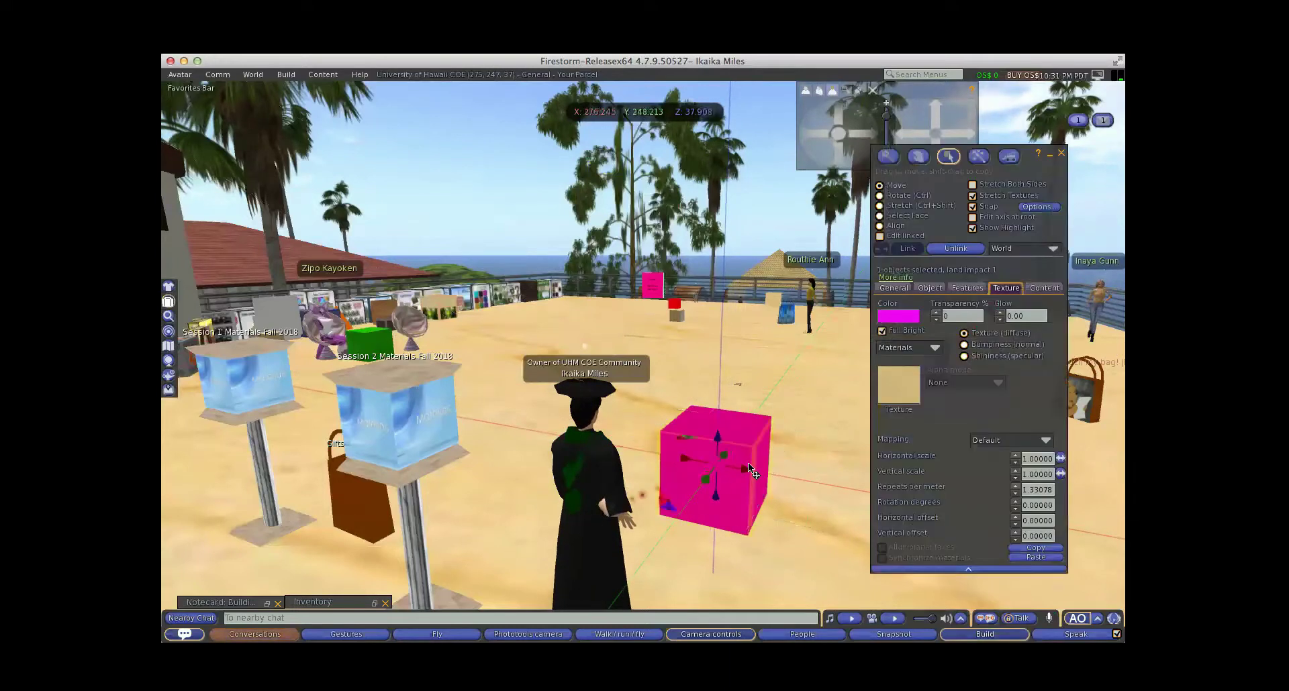
Stretch the cube taller and wider, and scale it proportionally to about 1.42 by 0.93 by 2.0 m.
left_click(879, 207)
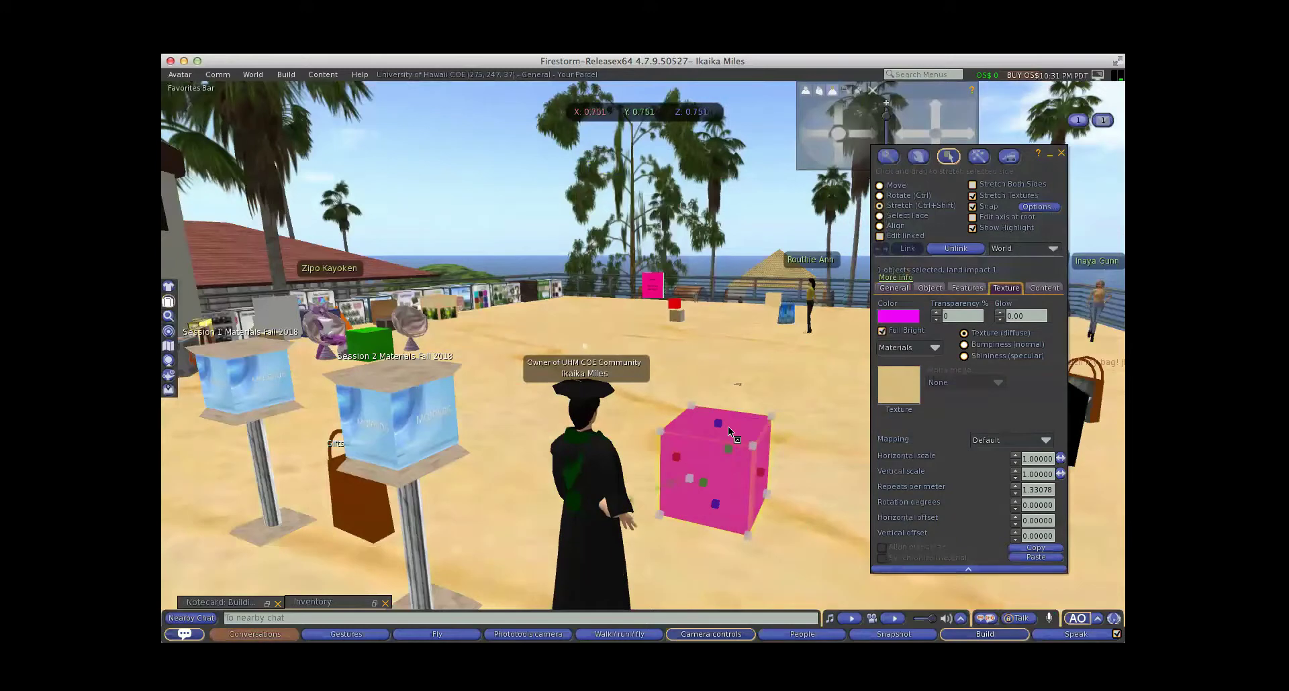
left_click_drag(716, 422, 732, 340)
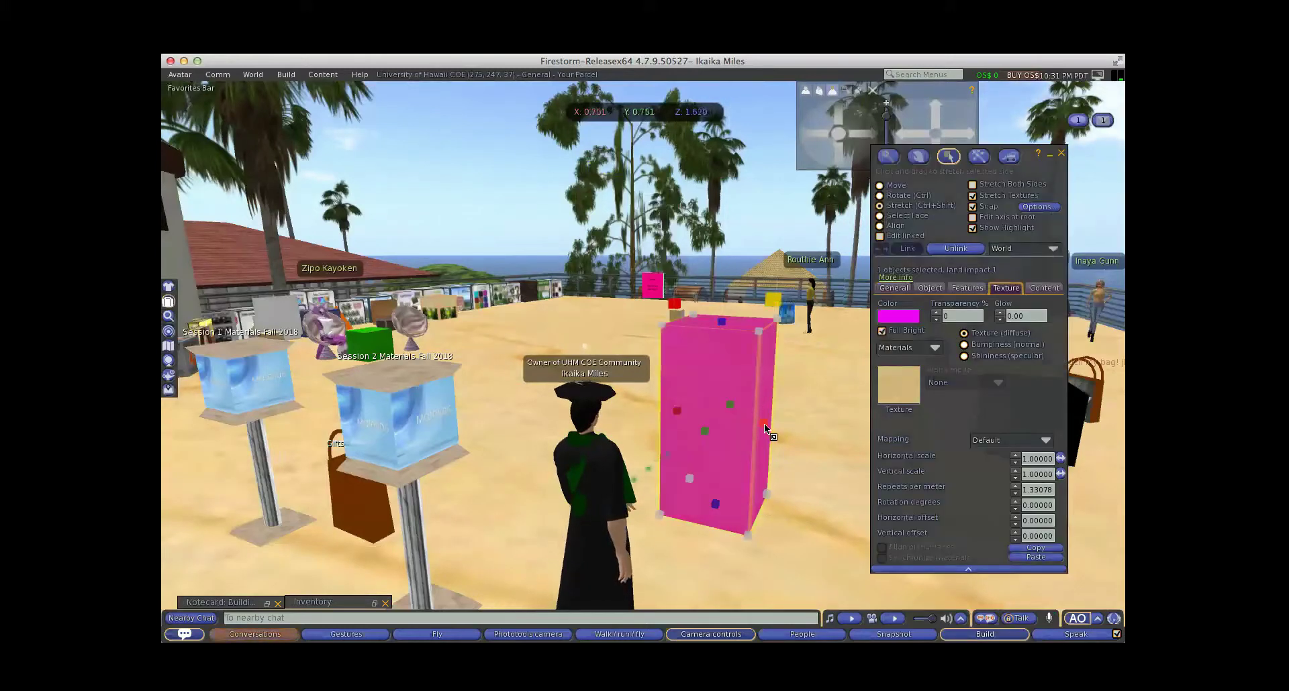
left_click_drag(764, 424, 812, 445)
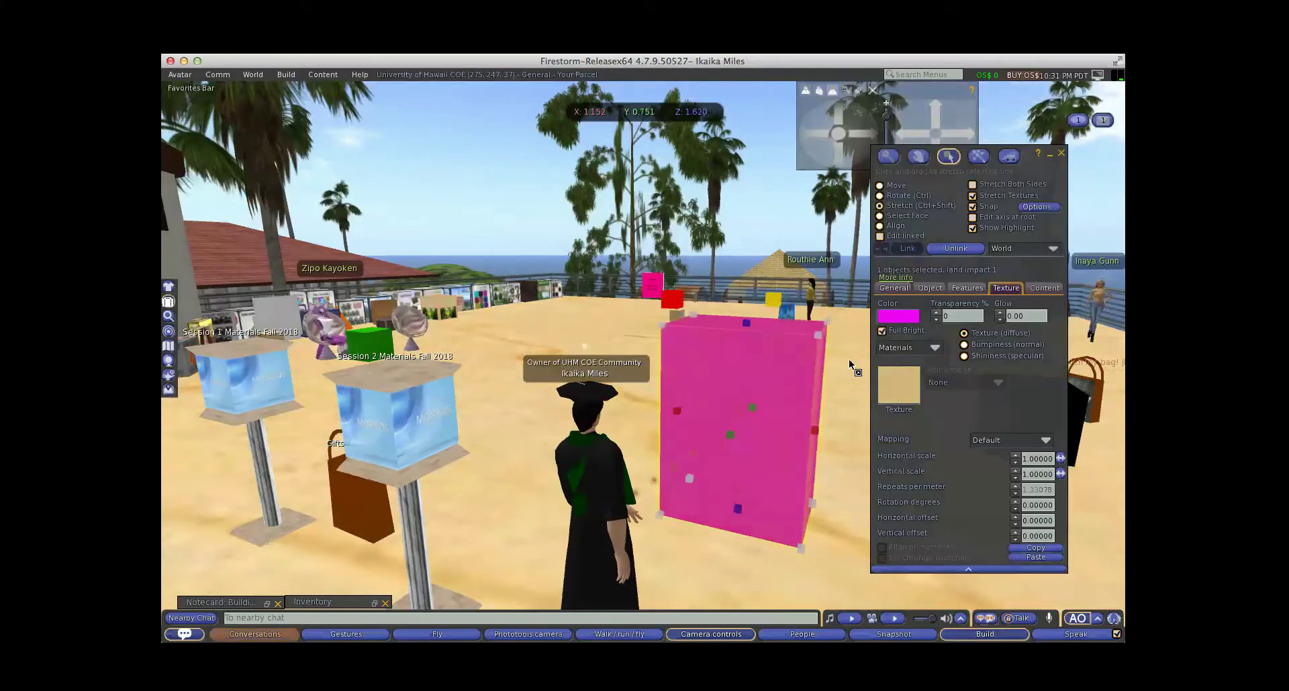
mouse_move(827, 321)
left_mouse_down()
mouse_move(811, 328)
mouse_move(826, 318)
left_mouse_up()
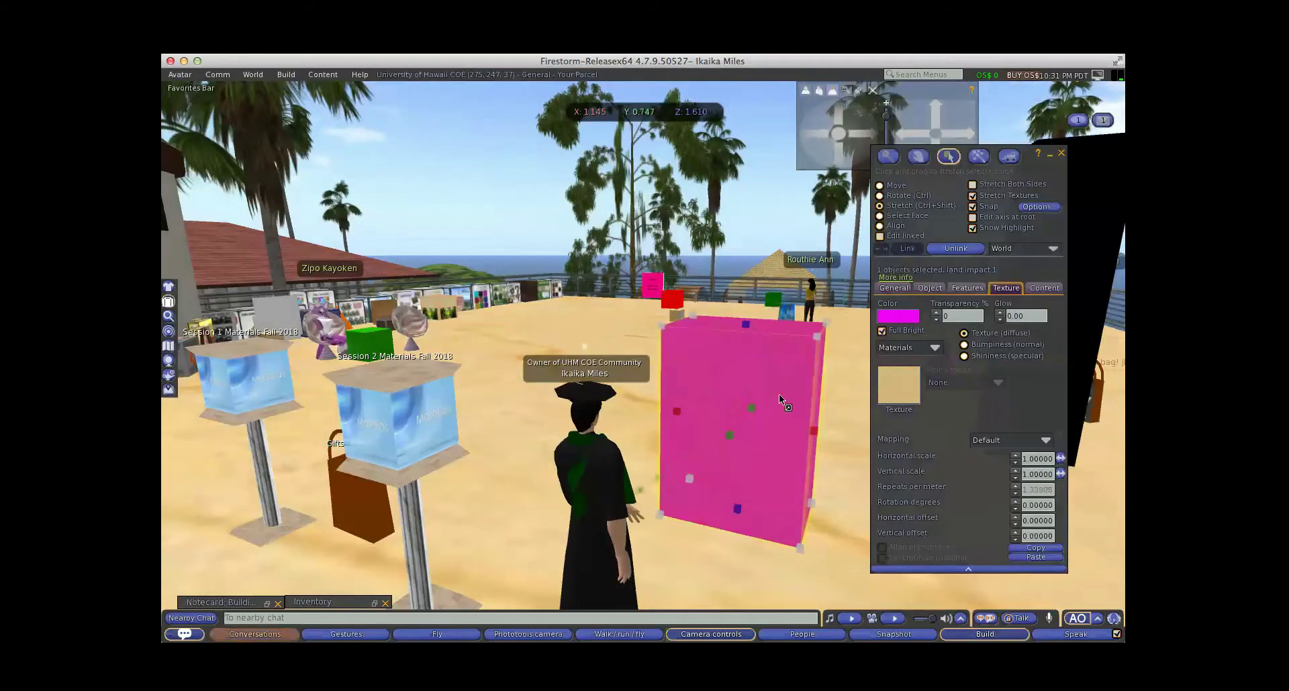
left_click_drag(659, 325, 672, 299)
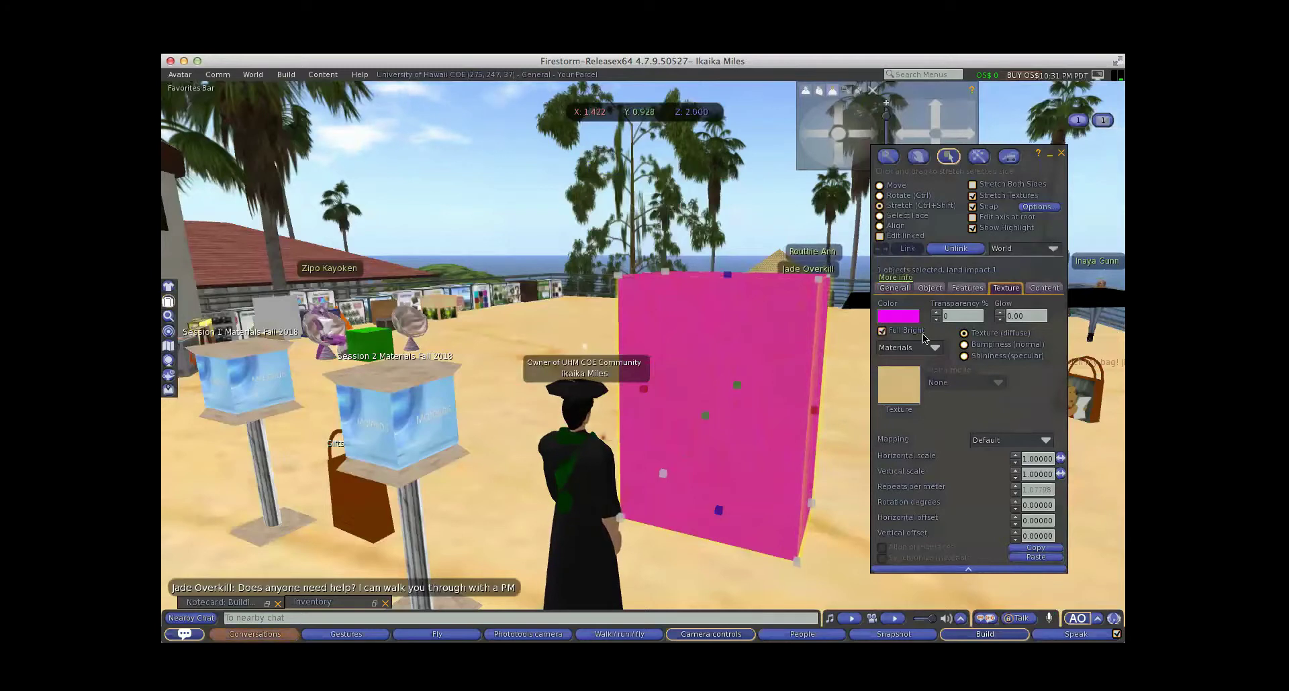
Switch to face selection and select the cube's side faces one after another, ending on the broad face opposite the first one.
left_click(879, 216)
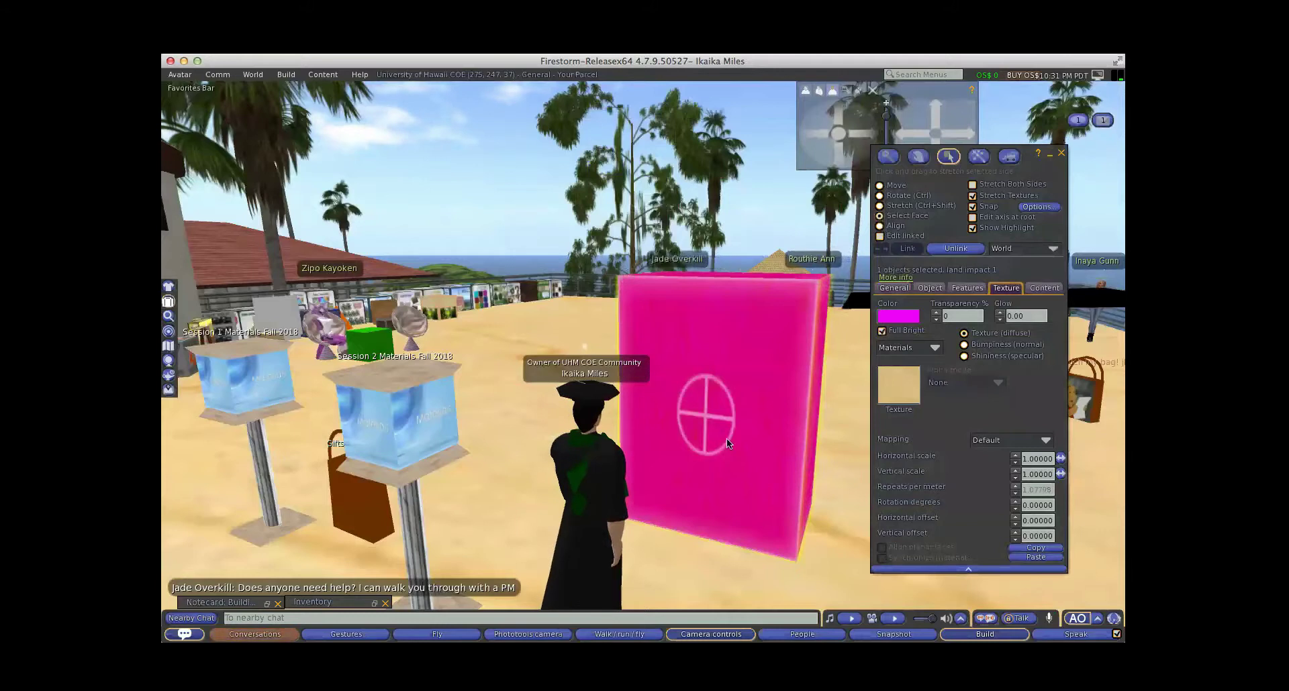
left_click(703, 406)
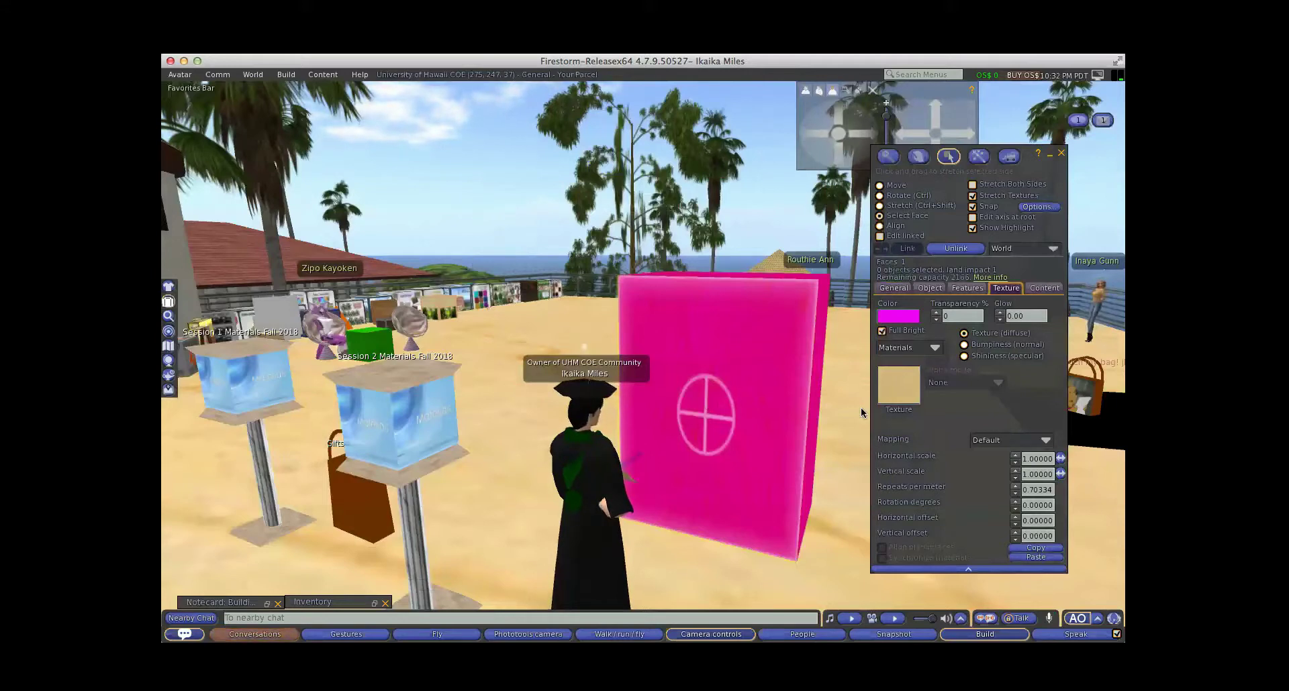
left_click_drag(860, 131, 860, 131)
left_click(704, 414, "shift")
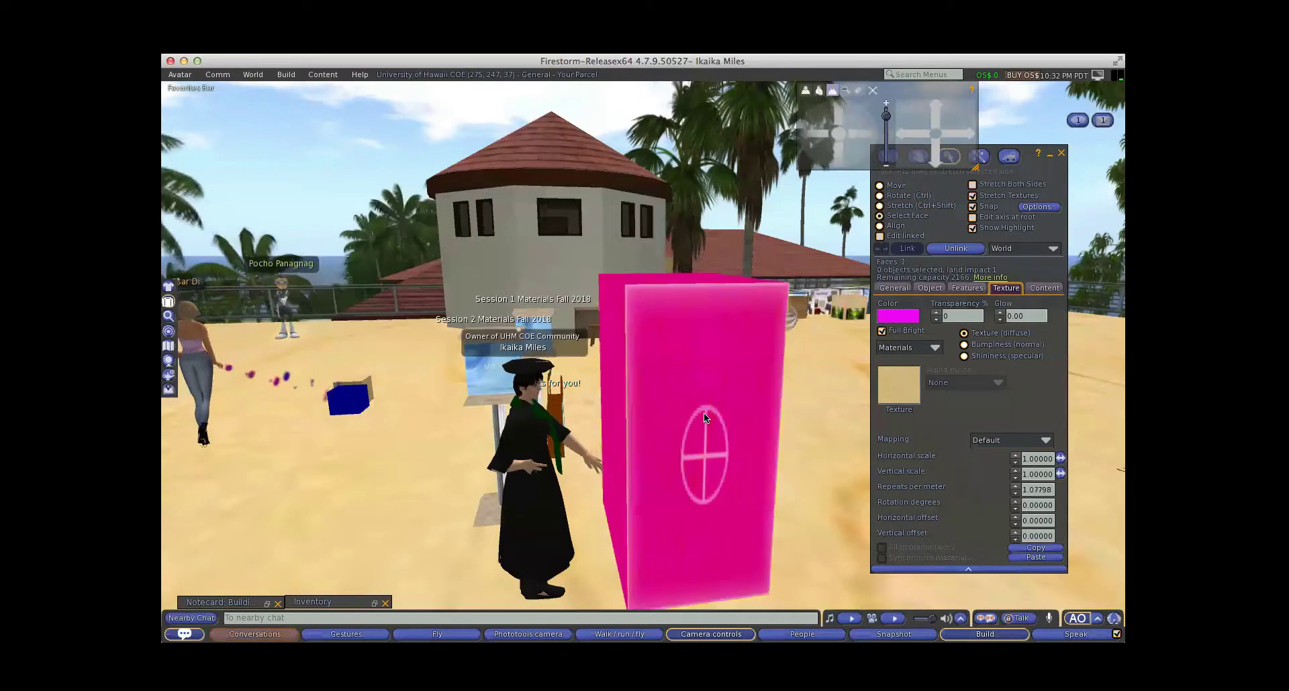
left_click(853, 133)
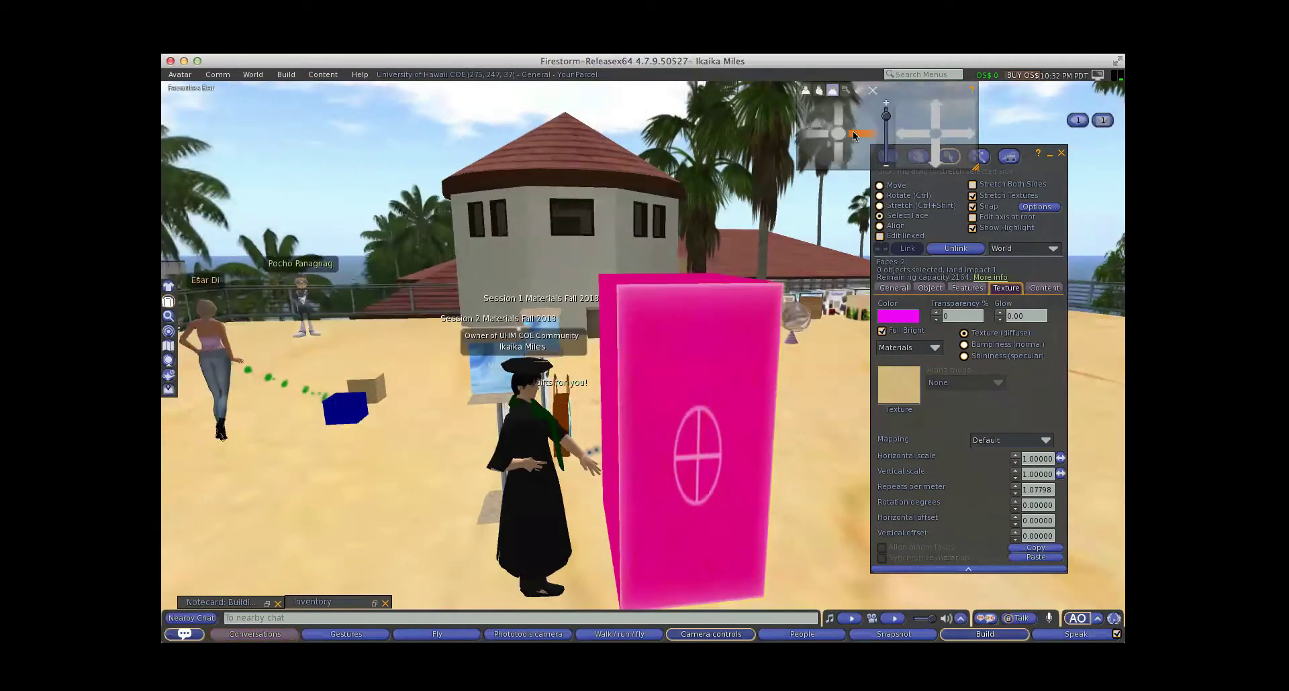
left_click(649, 359, "shift")
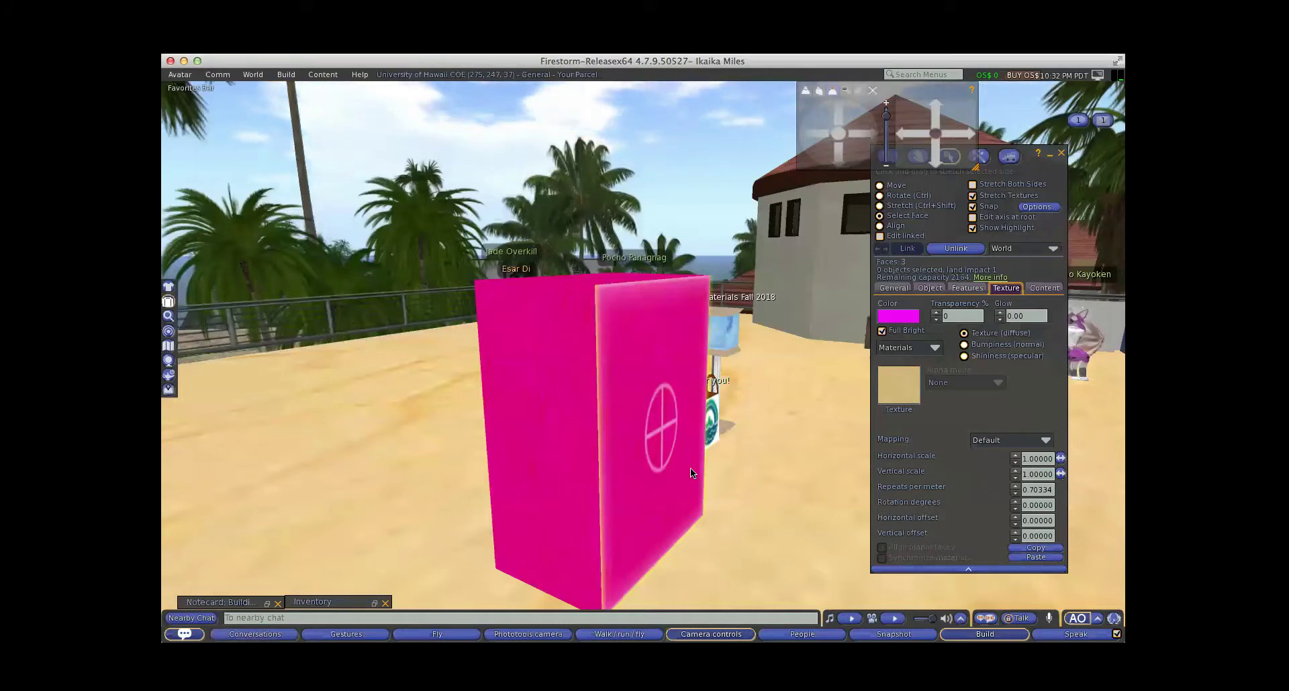
Open the texture picker for the selected face and examine the Textures folder and the OpenSim Library's Texture Library.
left_click(899, 386)
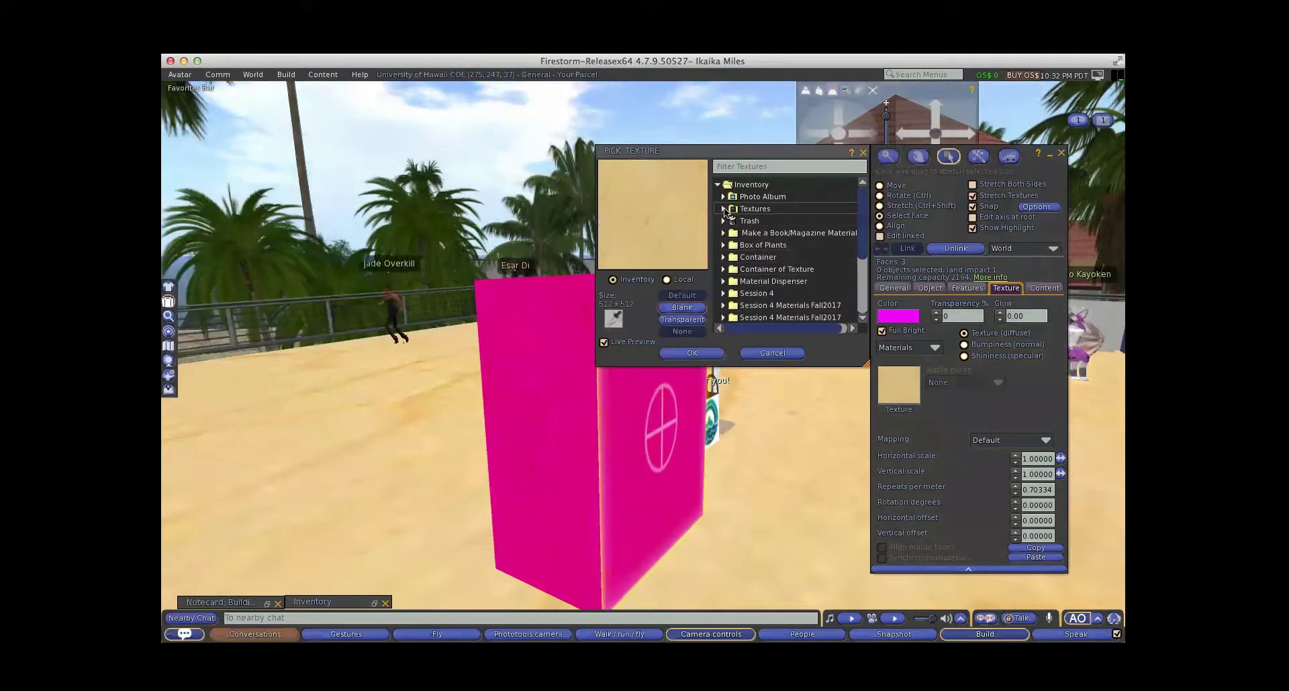
left_click(723, 210)
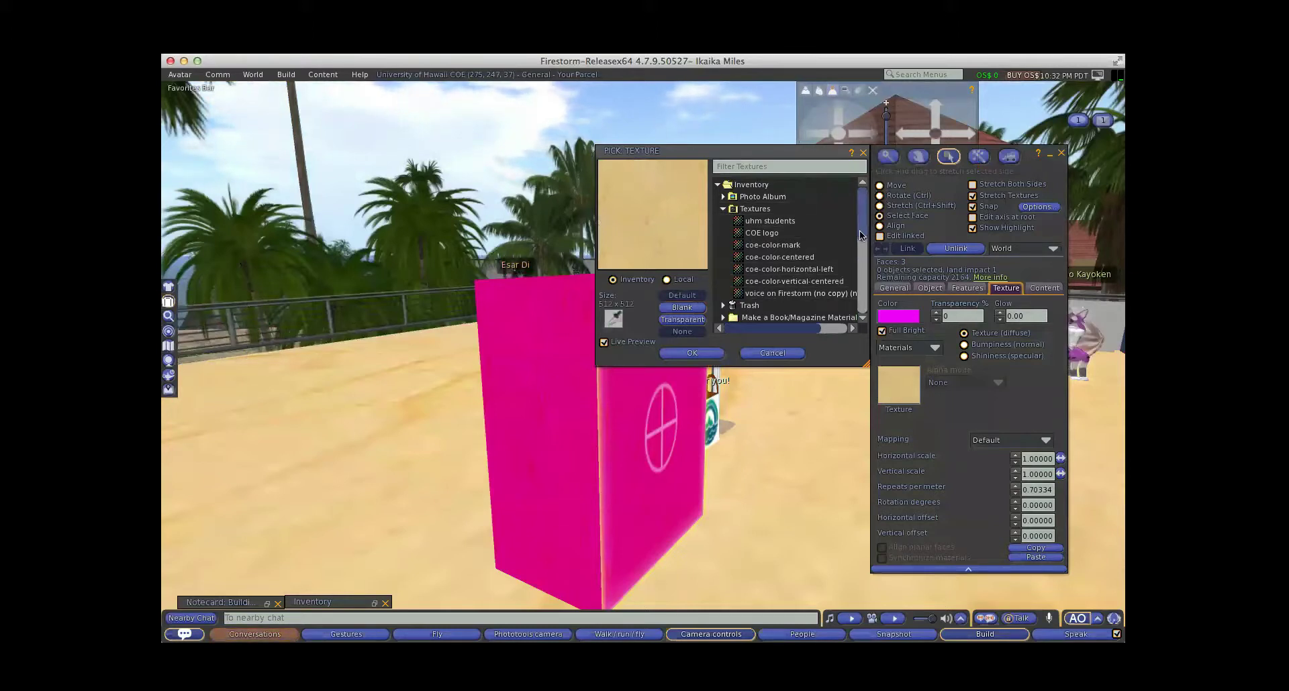
scroll(862, 240, "down", 1)
scroll(862, 238, "up", 1)
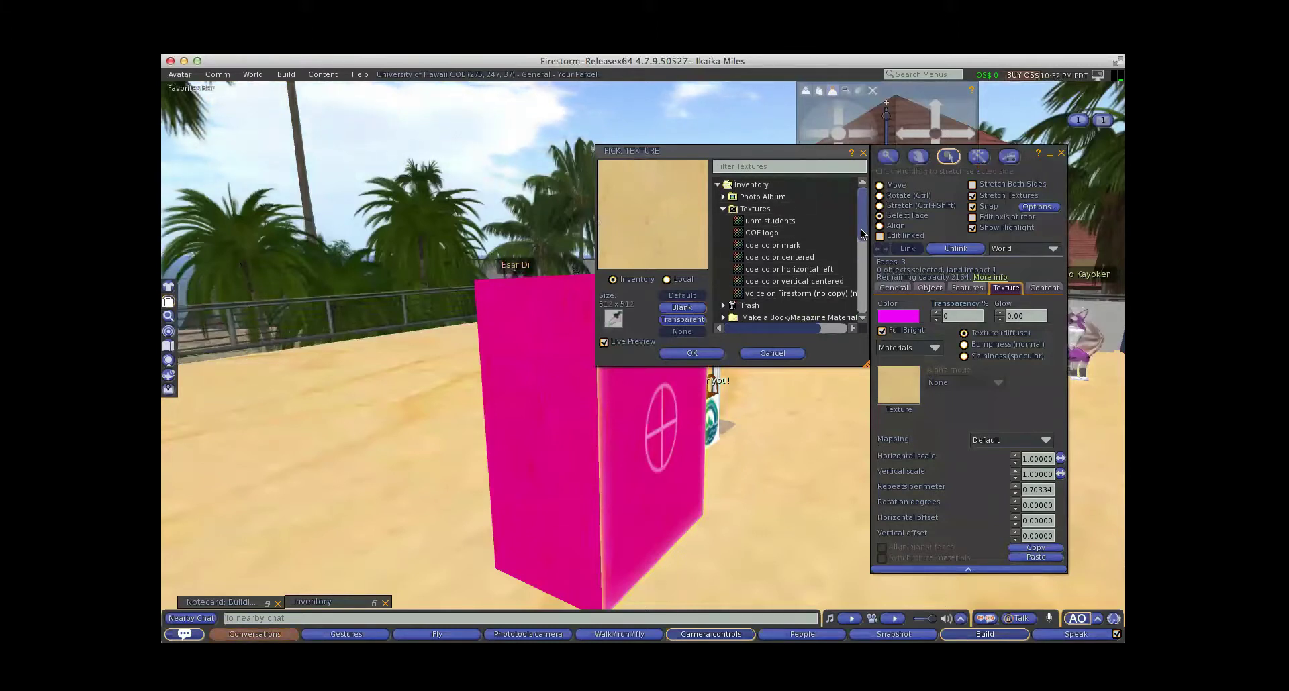
left_click(723, 210)
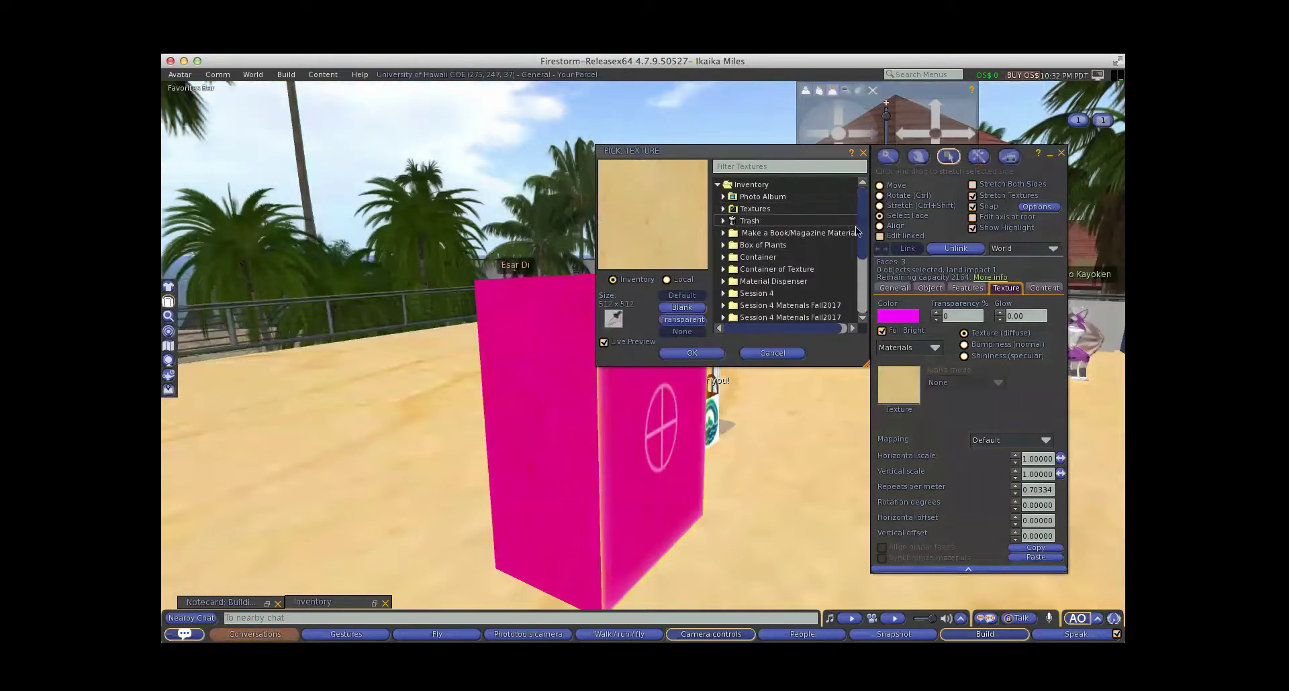
left_click_drag(862, 235, 864, 300)
double_click(741, 319)
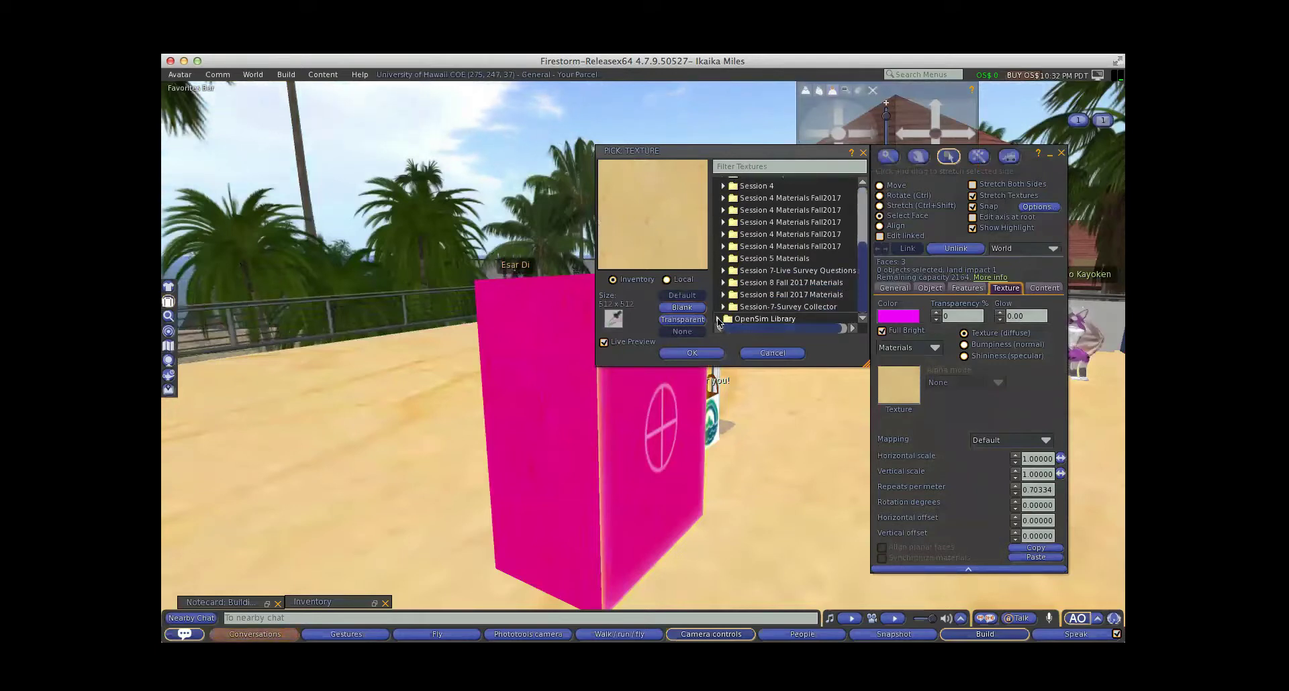
left_click_drag(863, 294, 862, 306)
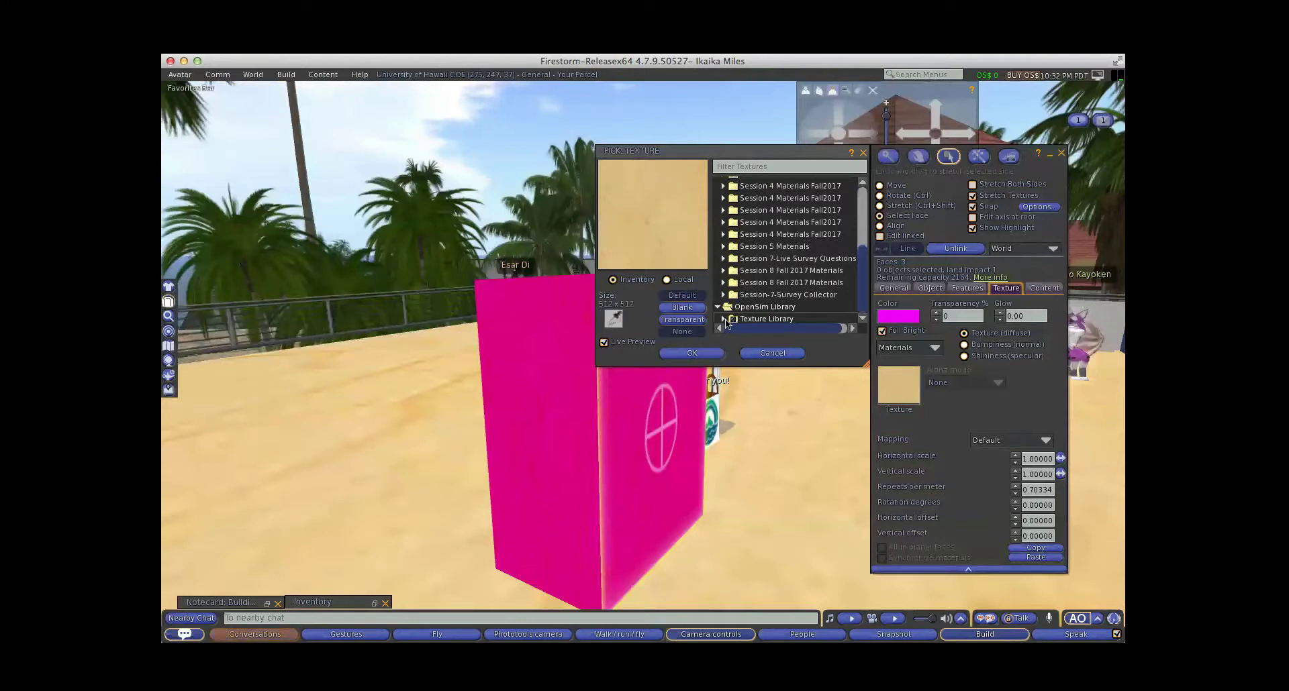
left_click(725, 318)
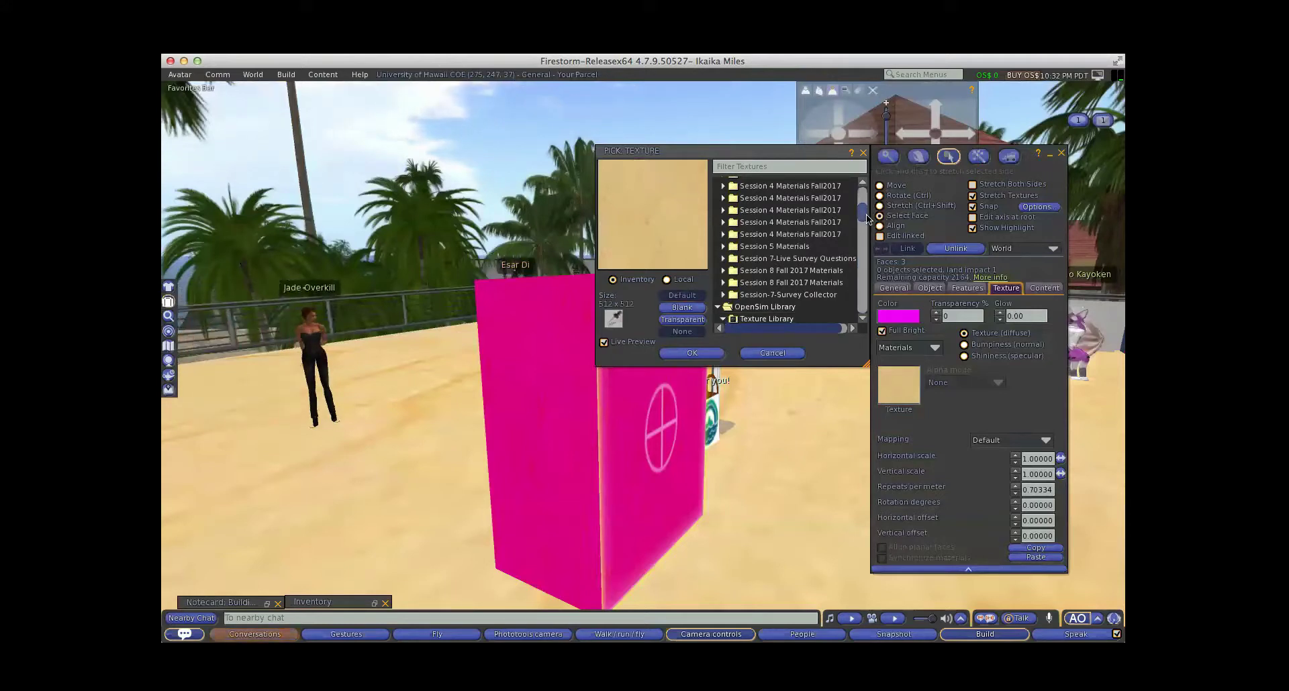
left_click_drag(865, 219, 865, 238)
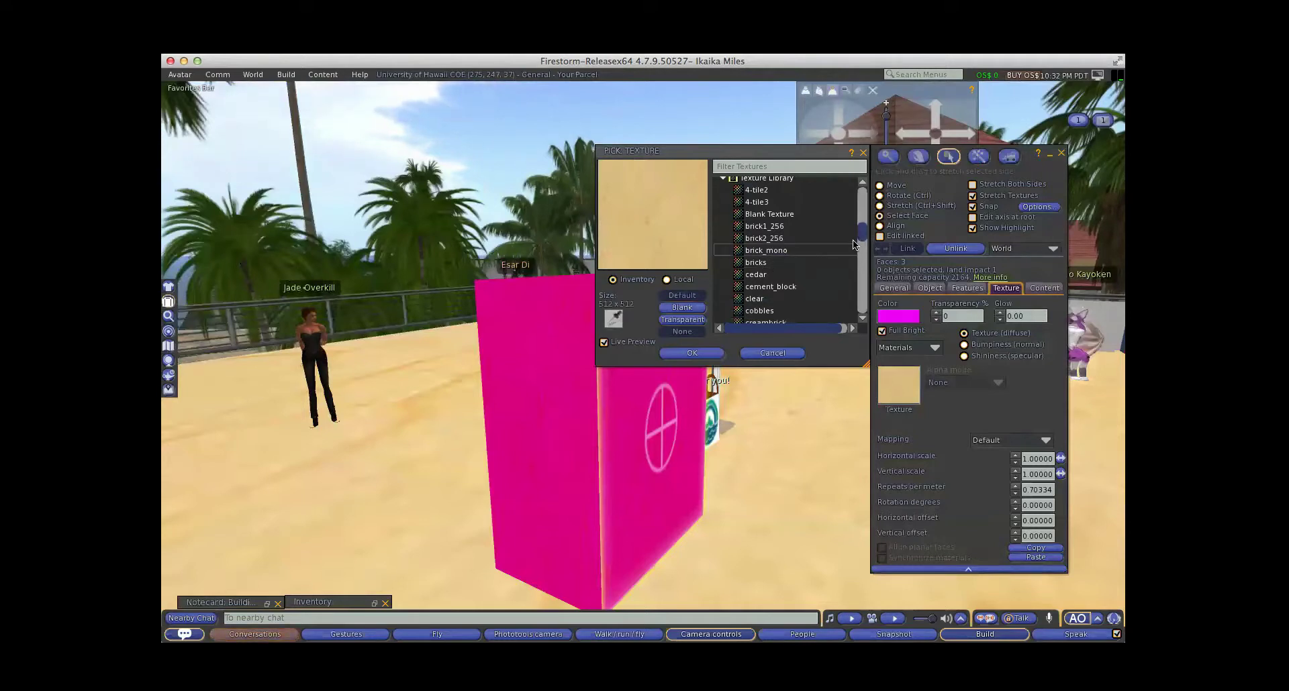
left_click_drag(863, 237, 866, 199)
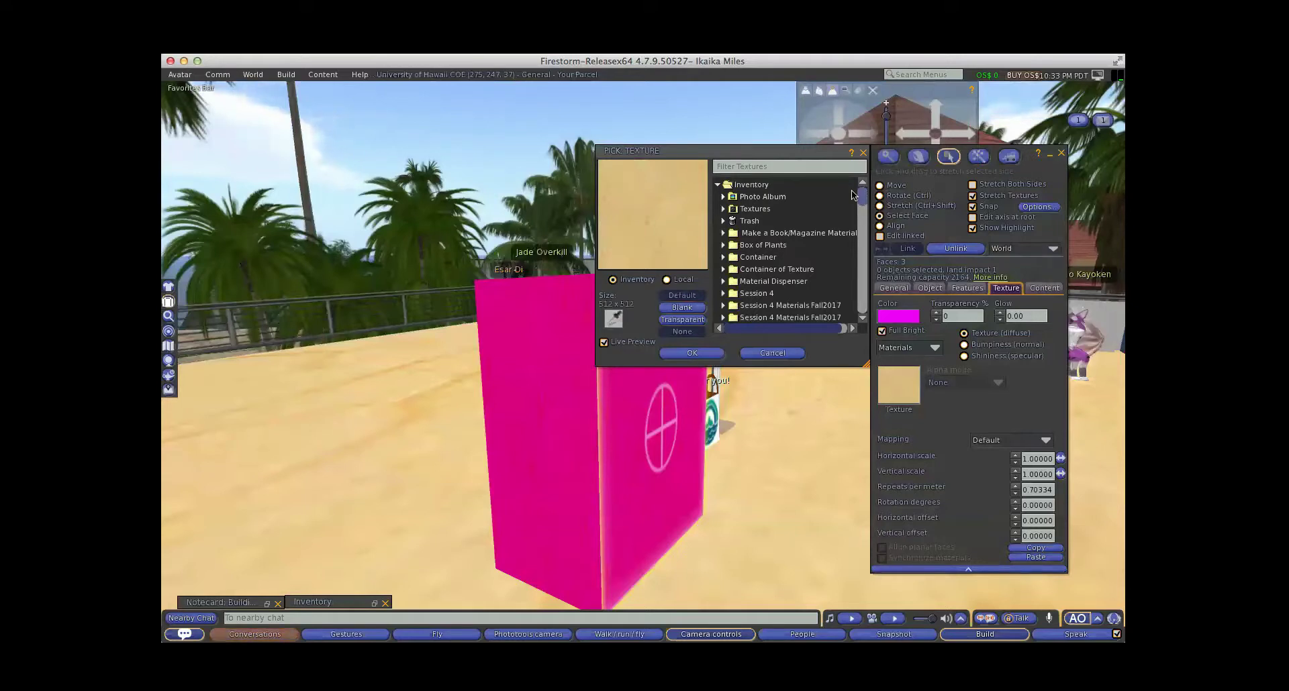
Apply the coe-color-vertical-centered texture from the inventory's Textures folder to the selected cube face.
left_click(725, 209)
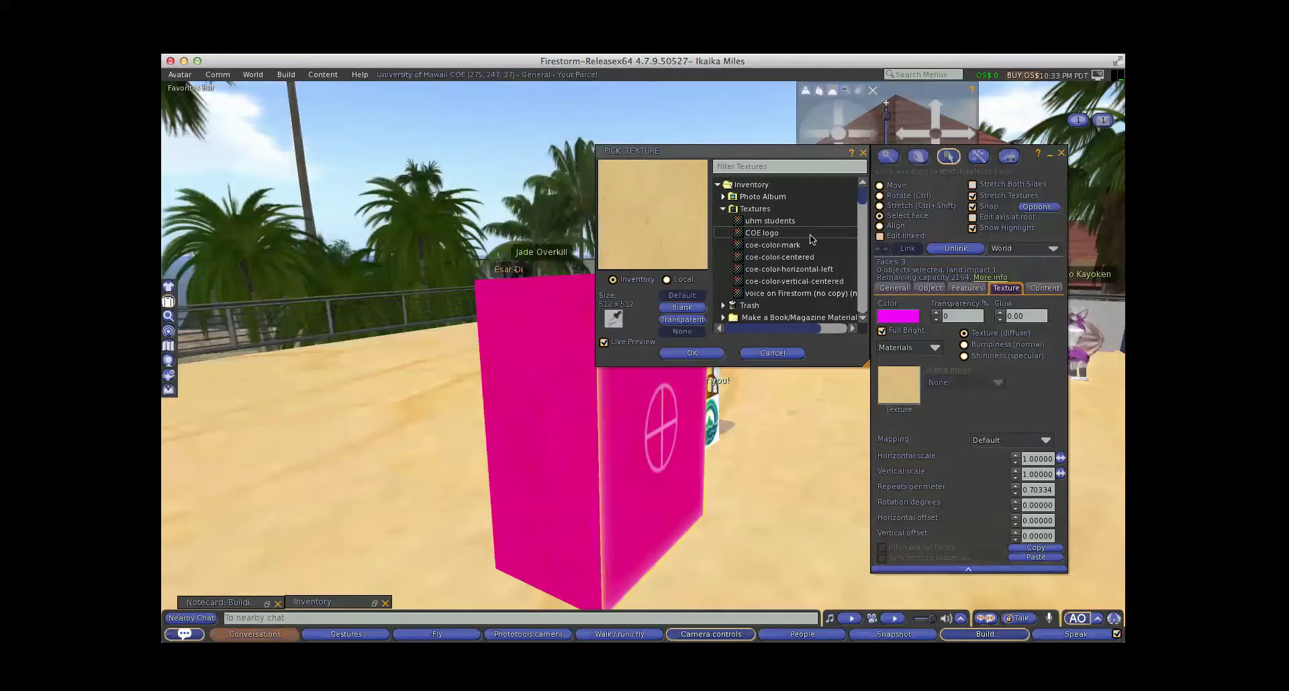
left_click(798, 281)
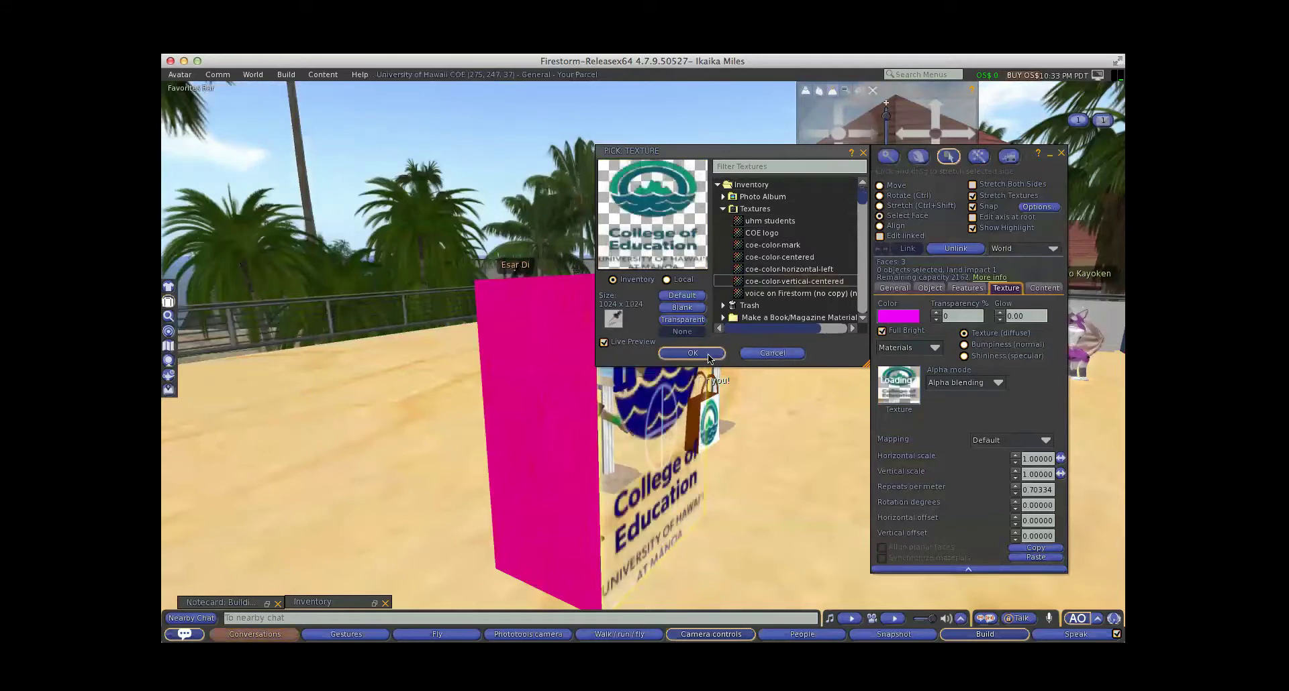
left_click(707, 353)
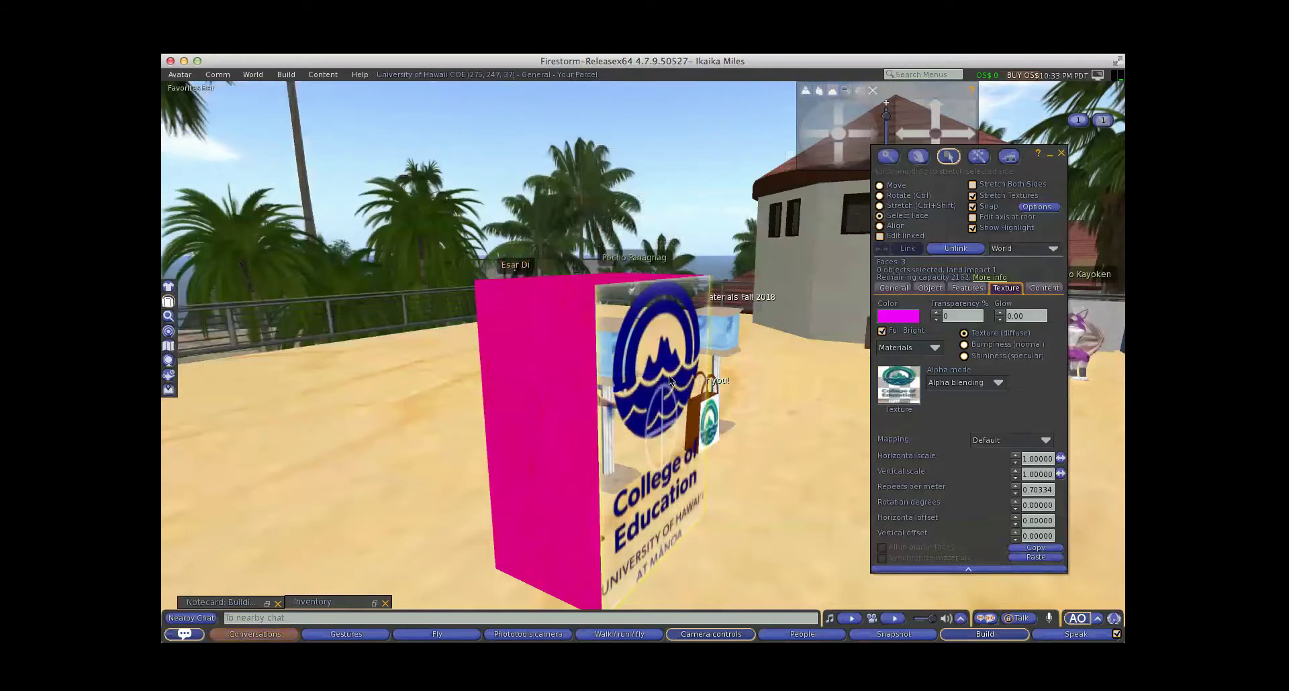
Replace the selected face's texture with COE logo and close the build window.
left_click(902, 387)
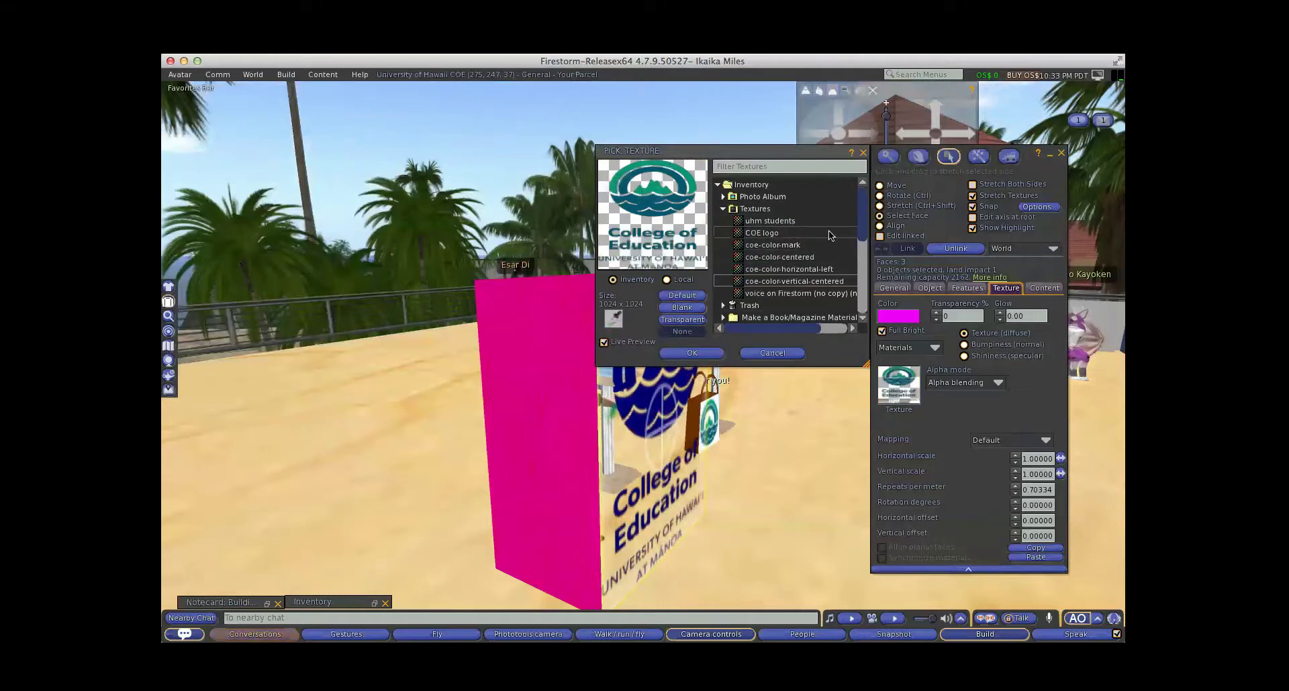
left_click(762, 233)
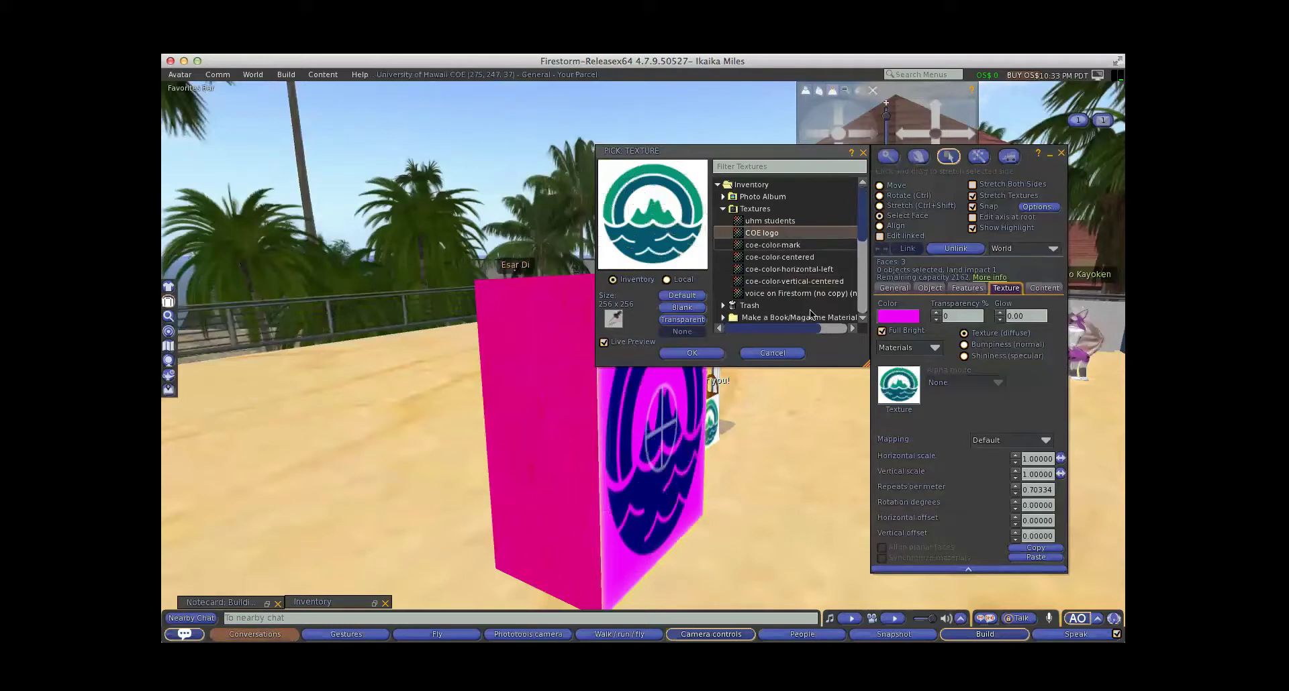
left_click(692, 353)
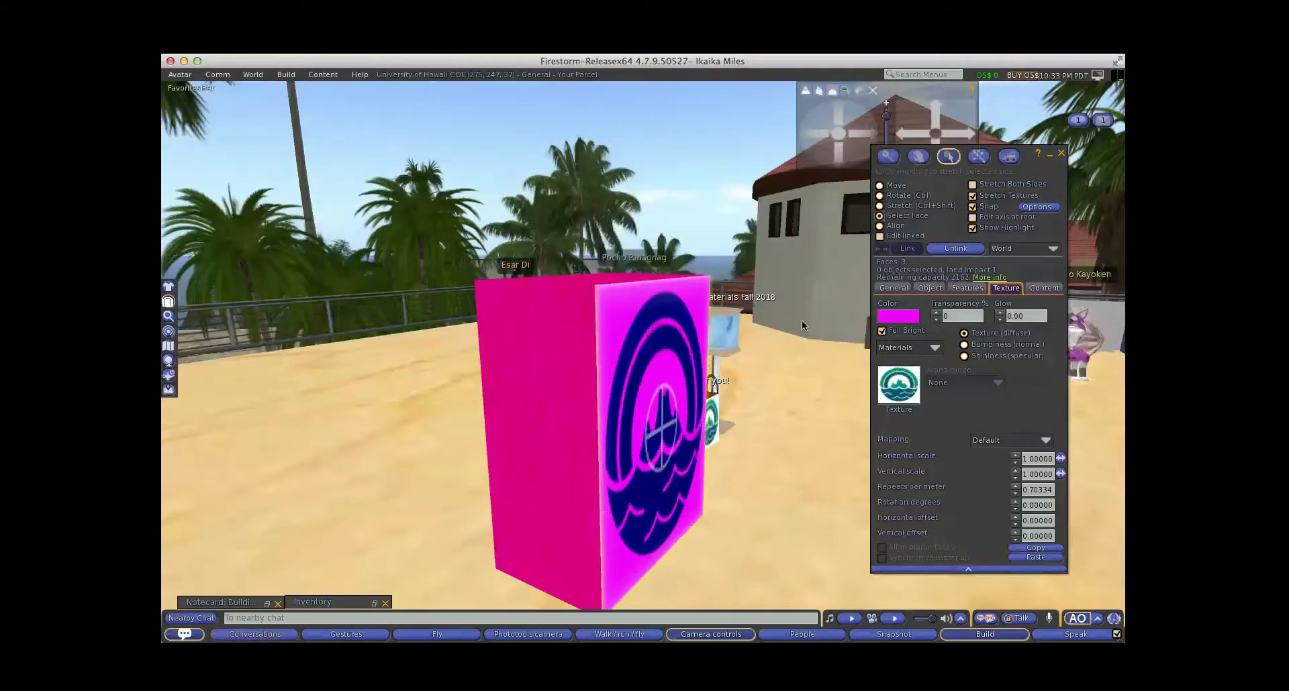
left_click(1062, 155)
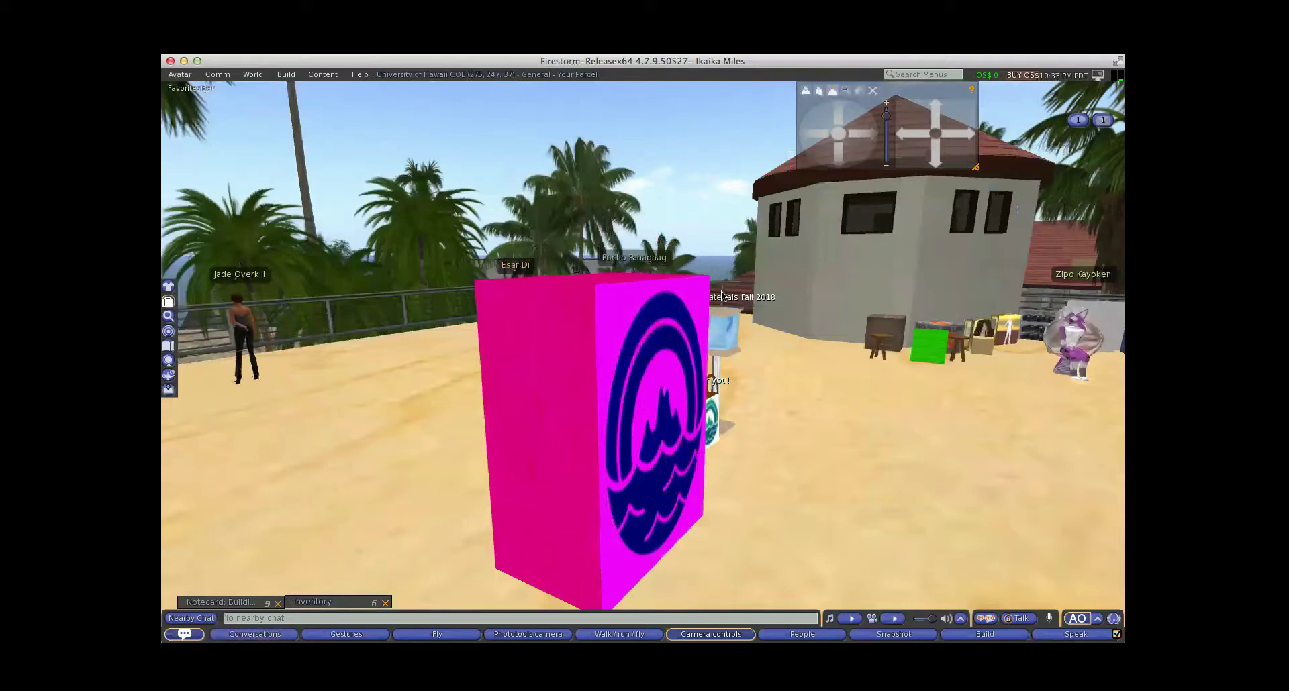
left_click_drag(871, 140, 871, 139)
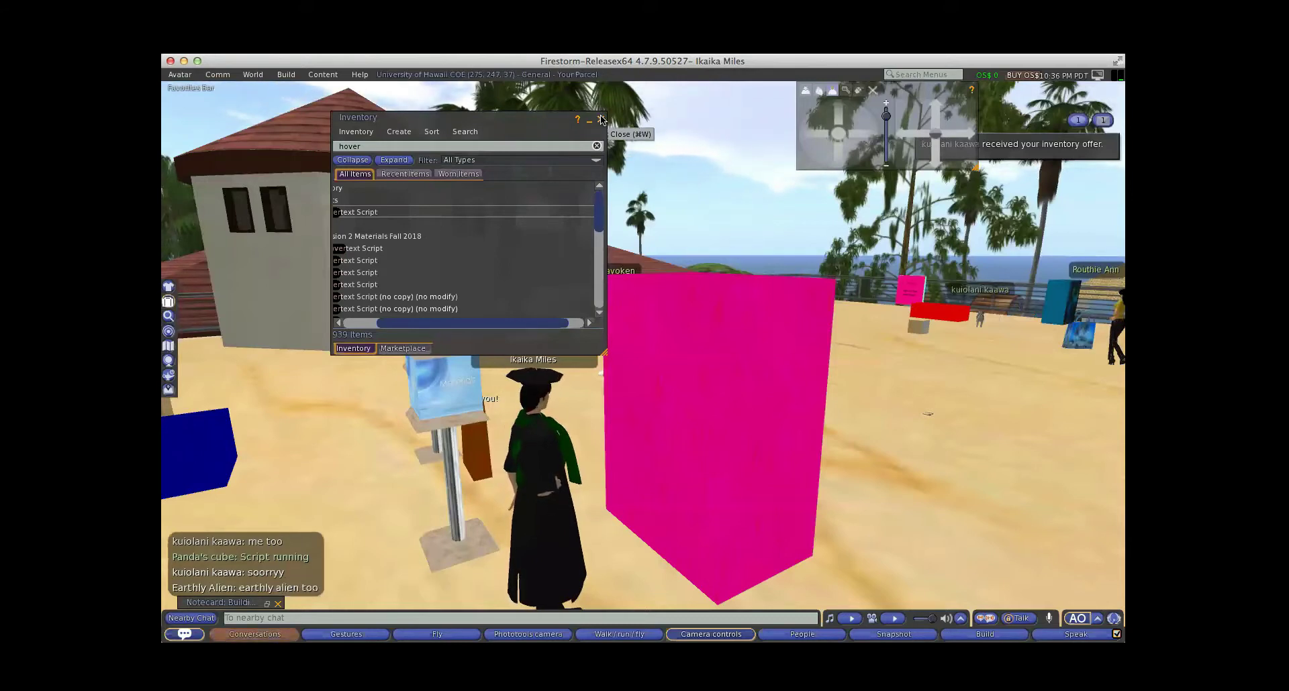
Open the magenta cube for editing beside the inventory window and display the cube's contents.
left_click_drag(511, 118, 544, 110)
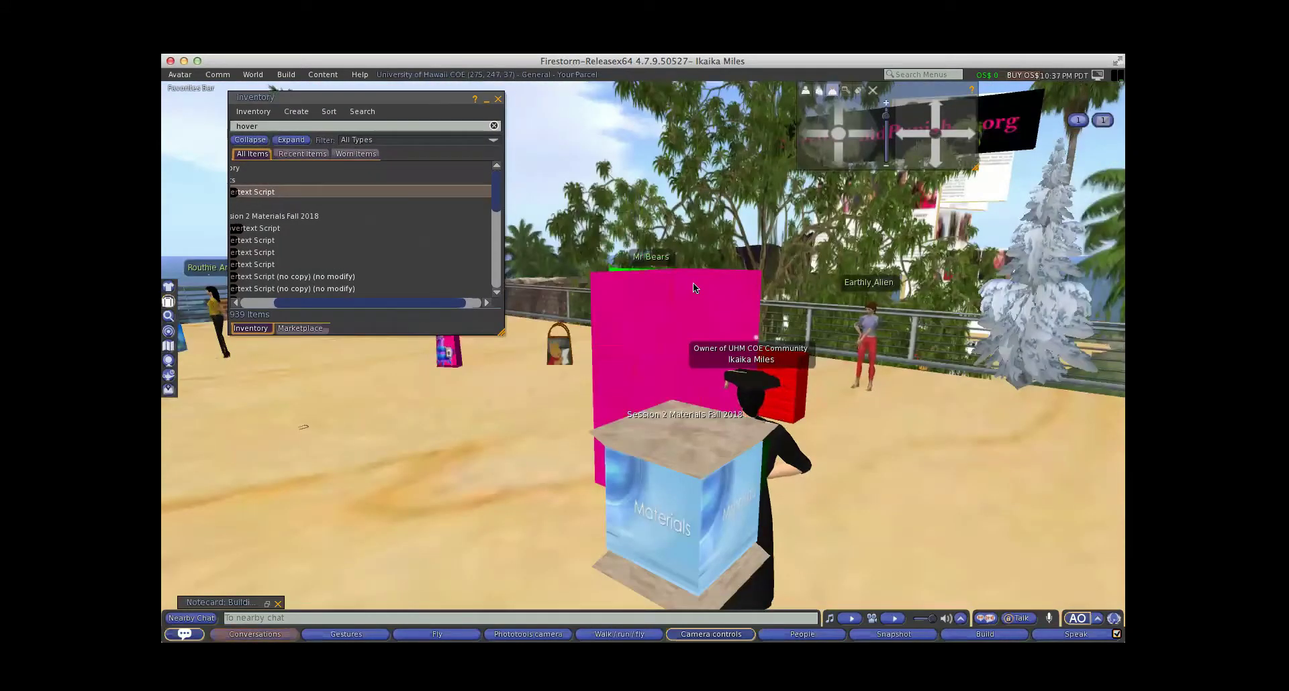
right_click(673, 310)
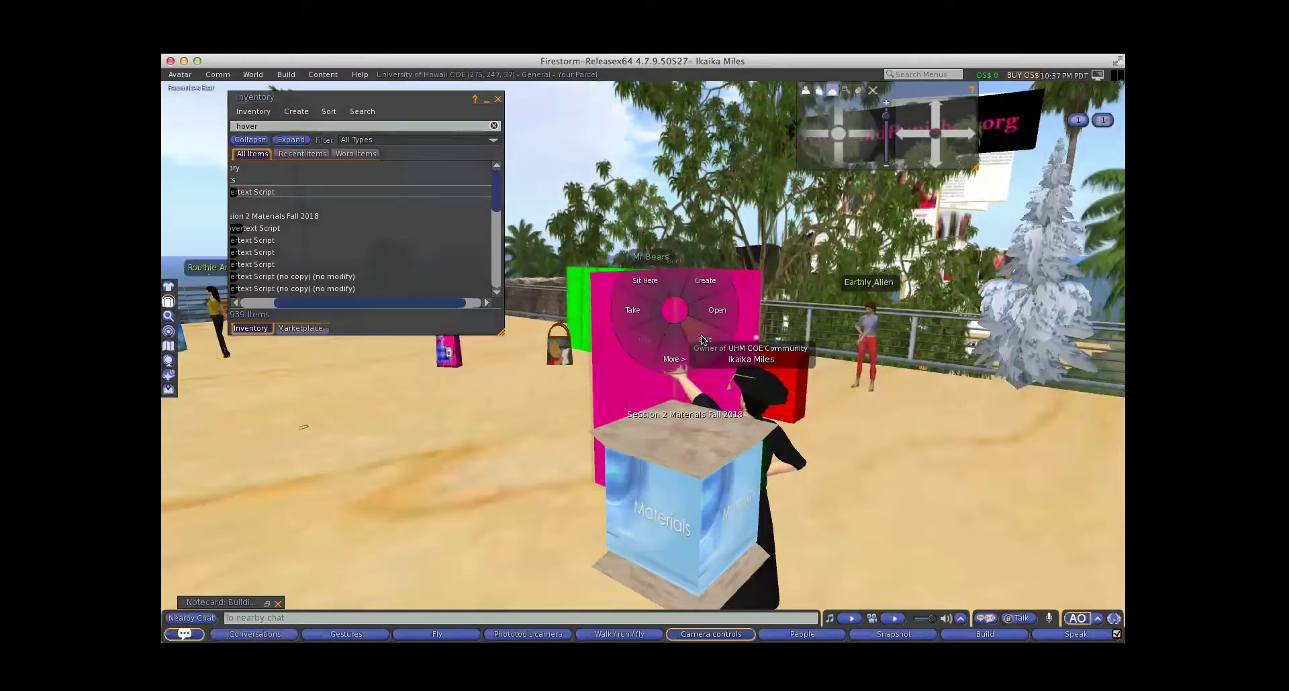
left_click(702, 340)
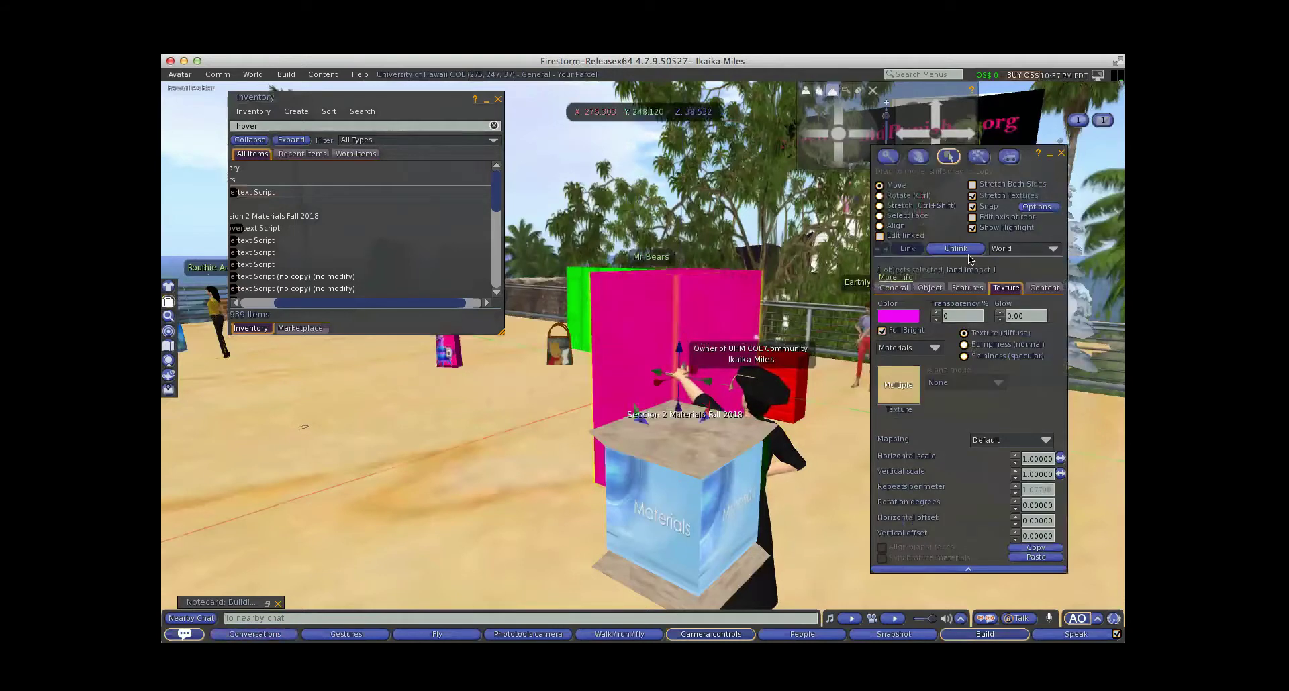
left_click_drag(1015, 139, 875, 92)
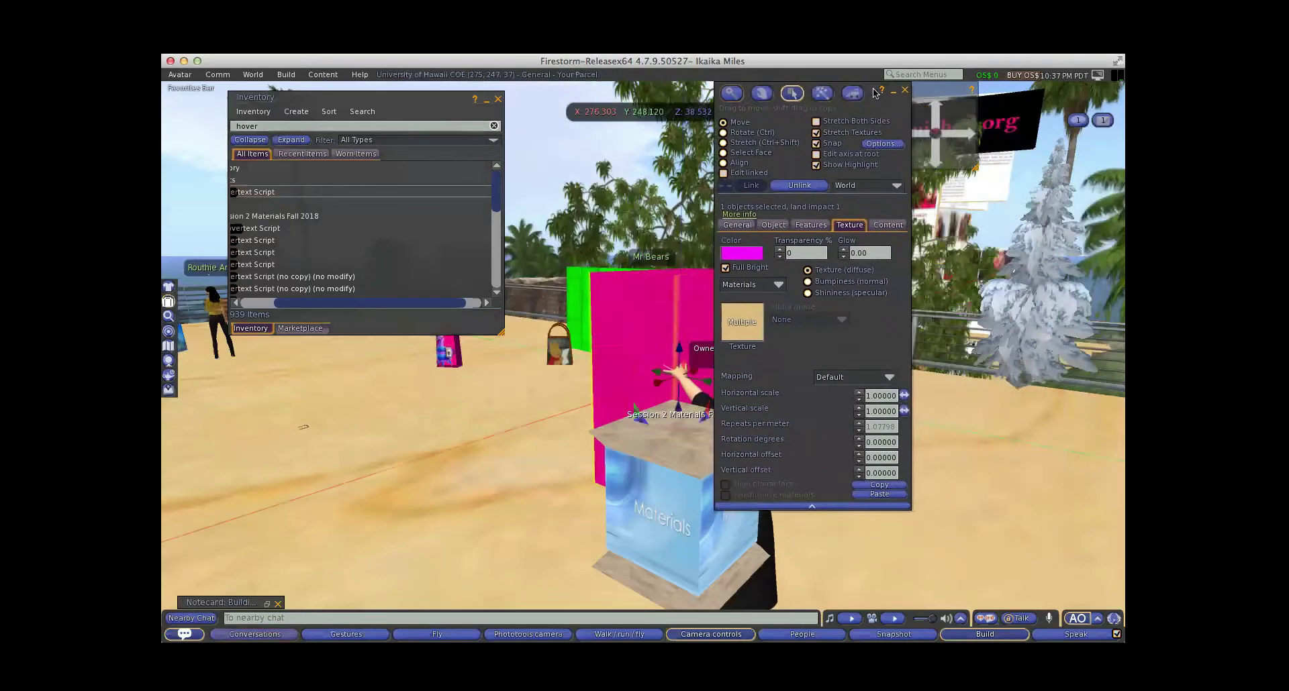
left_click(890, 227)
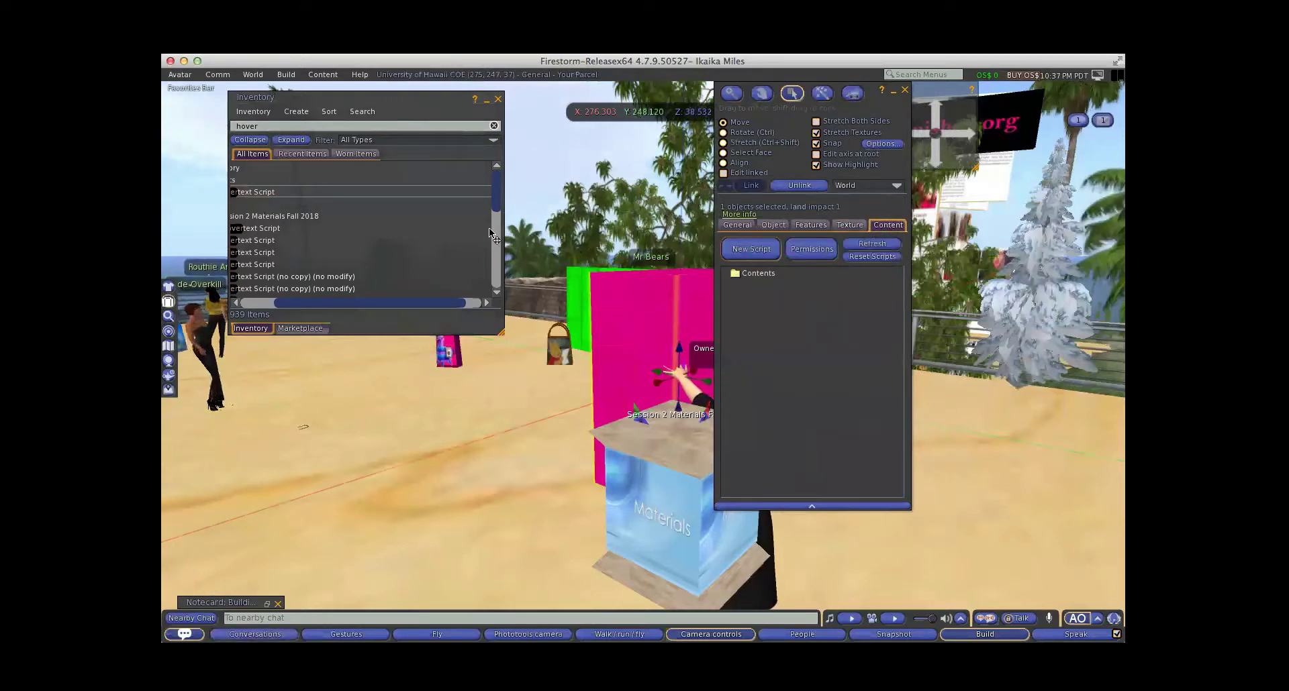
Add the Hovertext Script from the inventory's Scripts folder to the cube's contents, then minimize the inventory.
left_click_drag(428, 98, 540, 106)
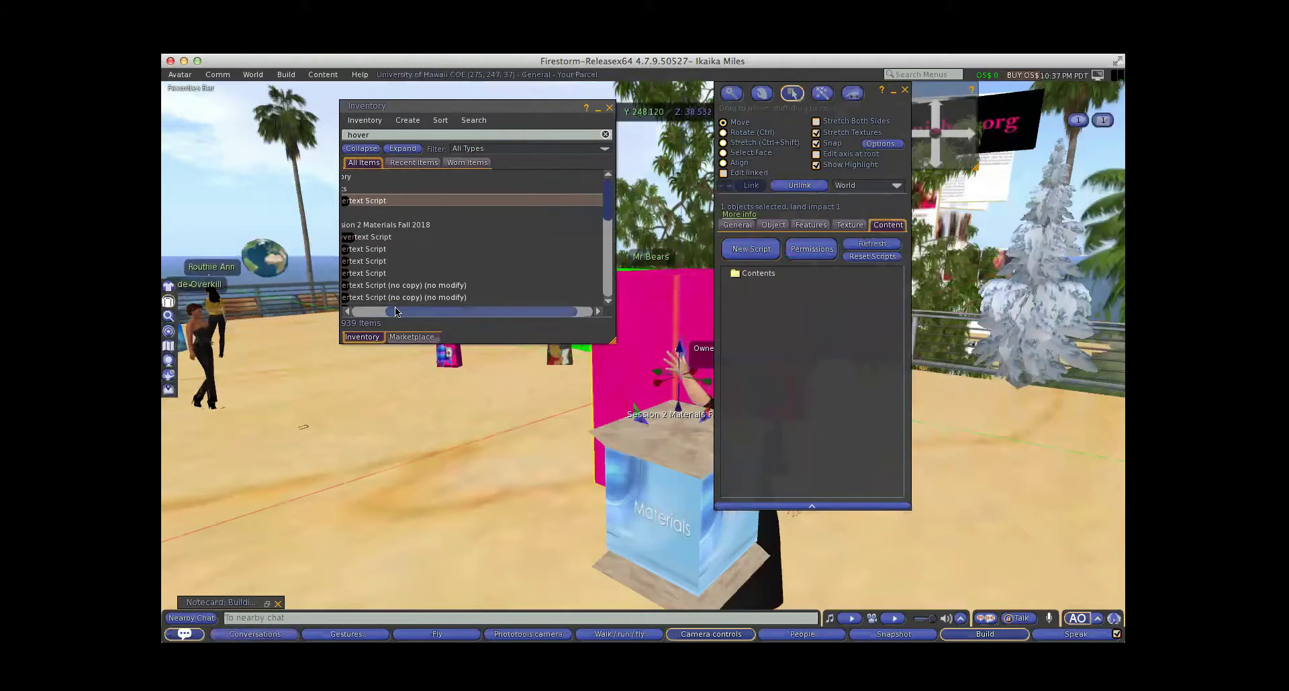
left_click_drag(397, 317, 365, 316)
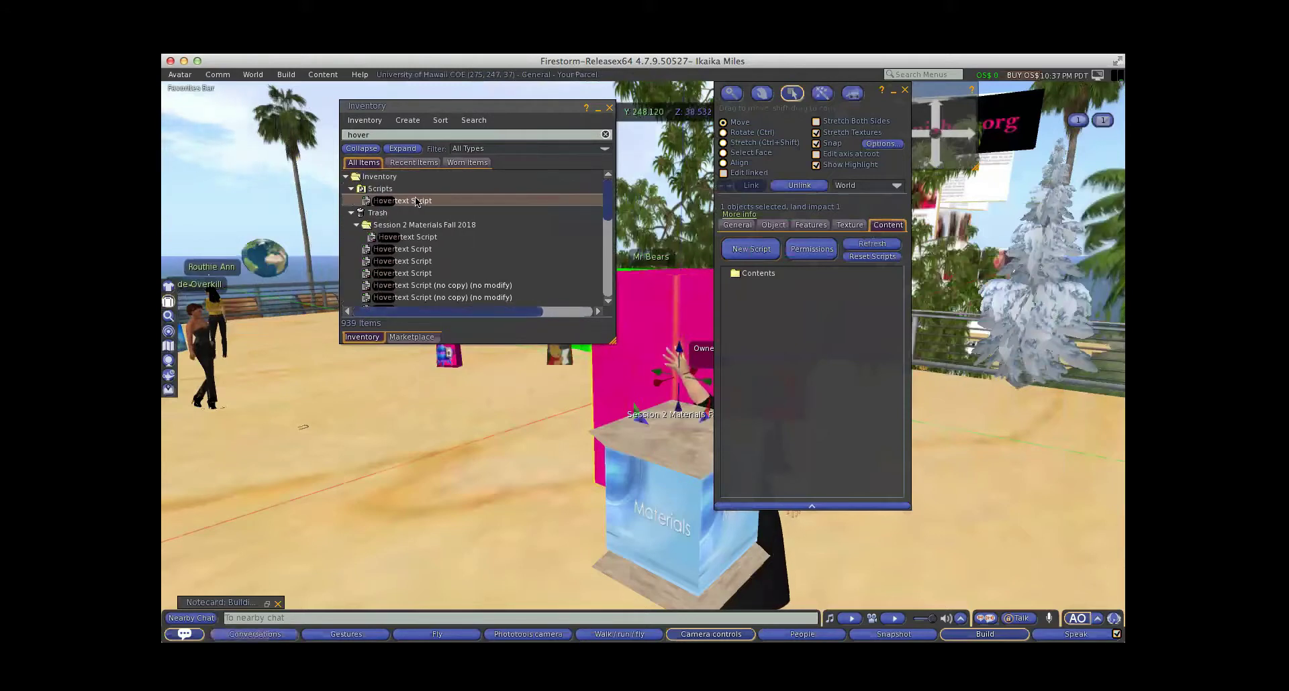
left_click_drag(417, 206, 808, 325)
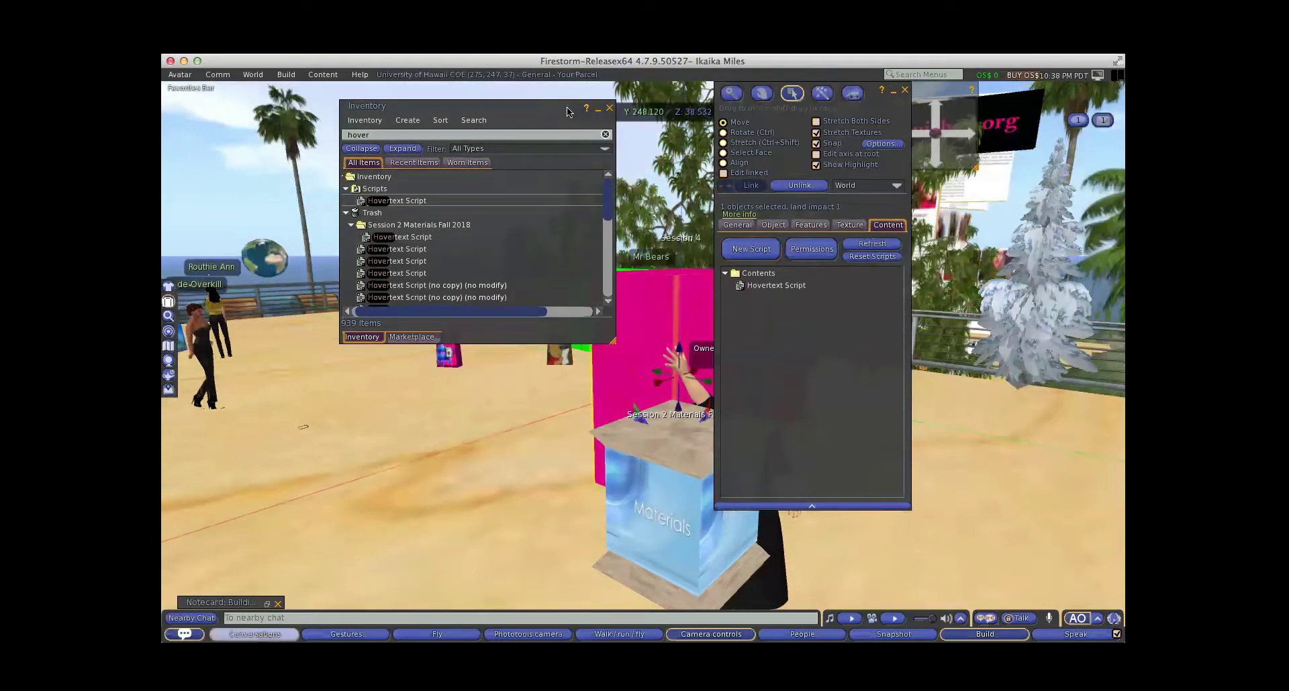
left_click(534, 118)
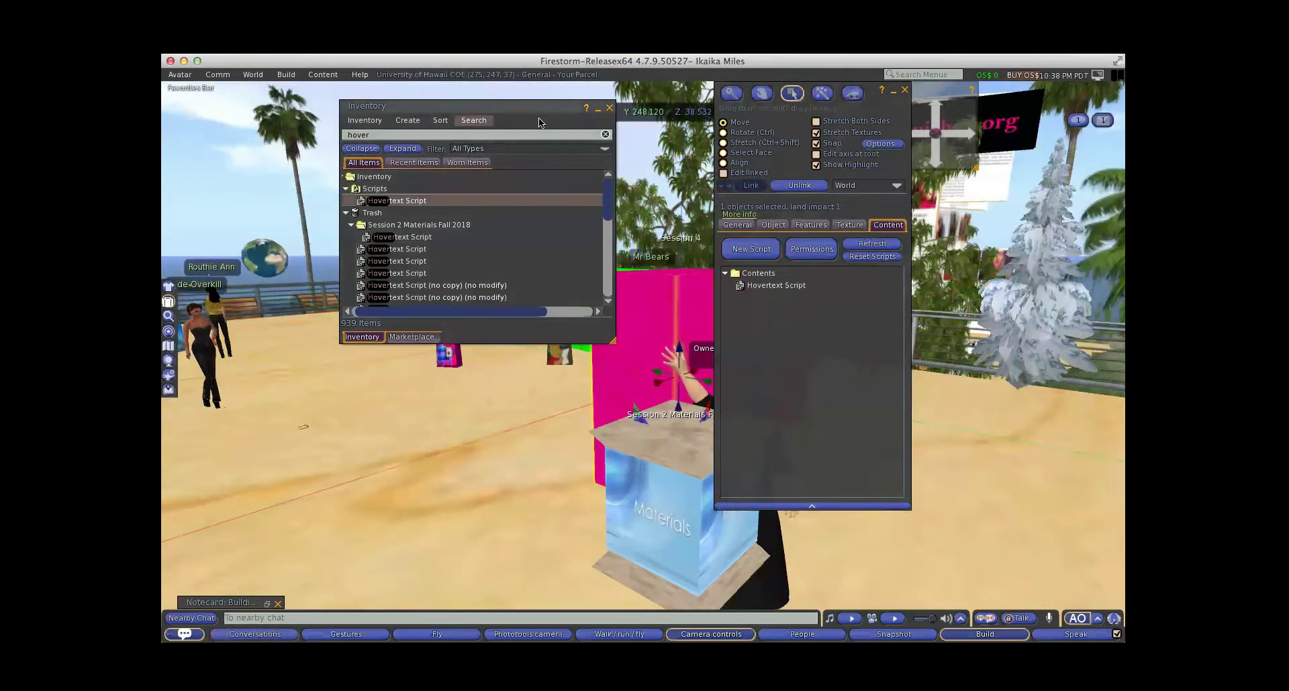
left_click(598, 108)
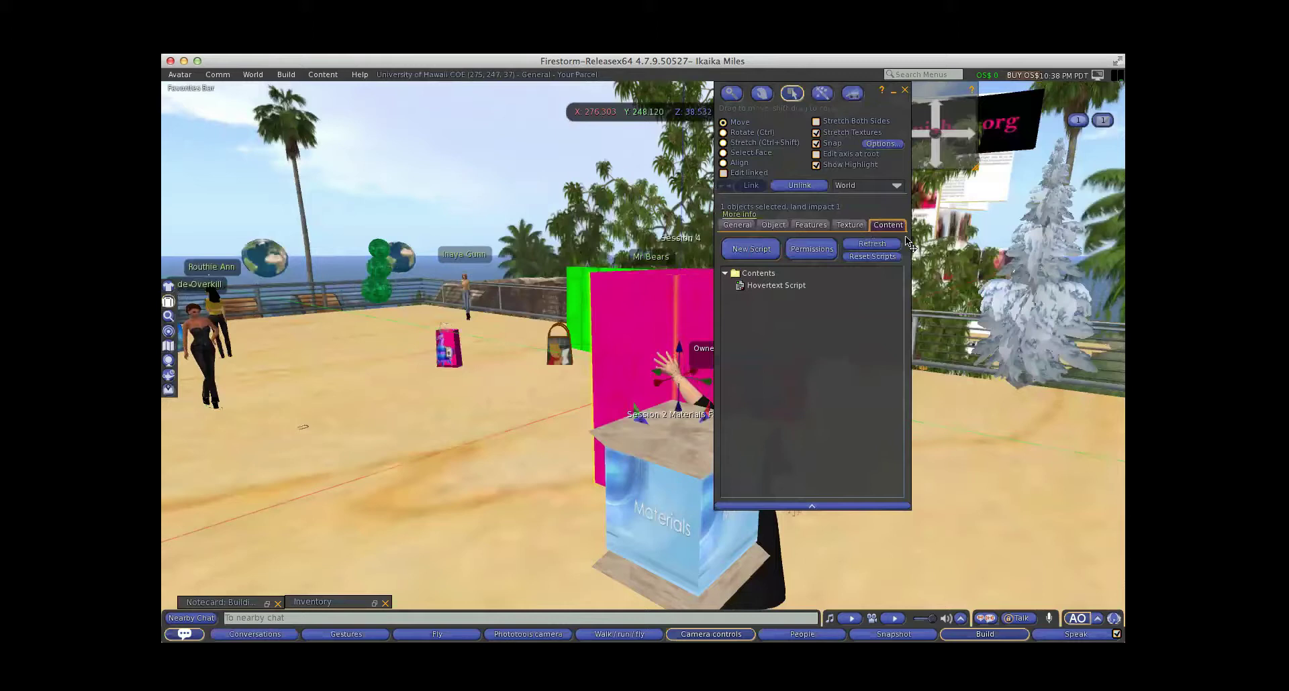
Open the cube's Hovertext Script, change its llSetText text to "Aloha", save the script and close it.
left_click_drag(905, 236, 604, 237)
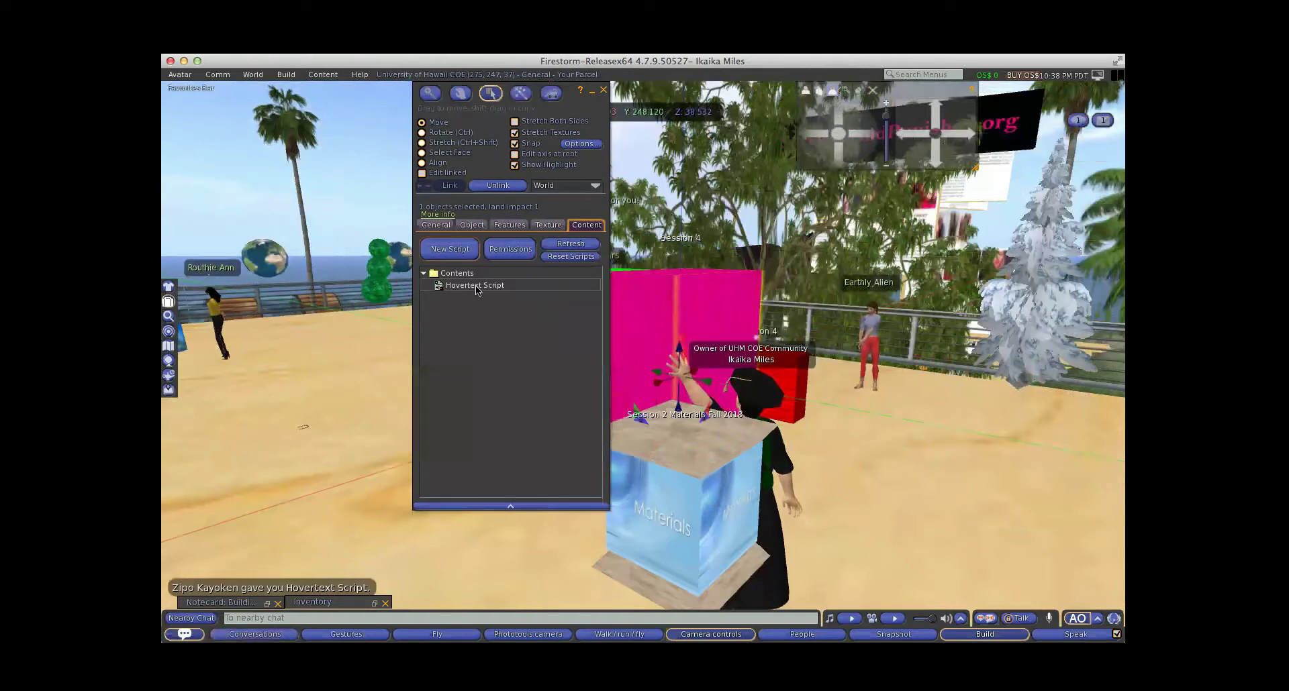
double_click(476, 285)
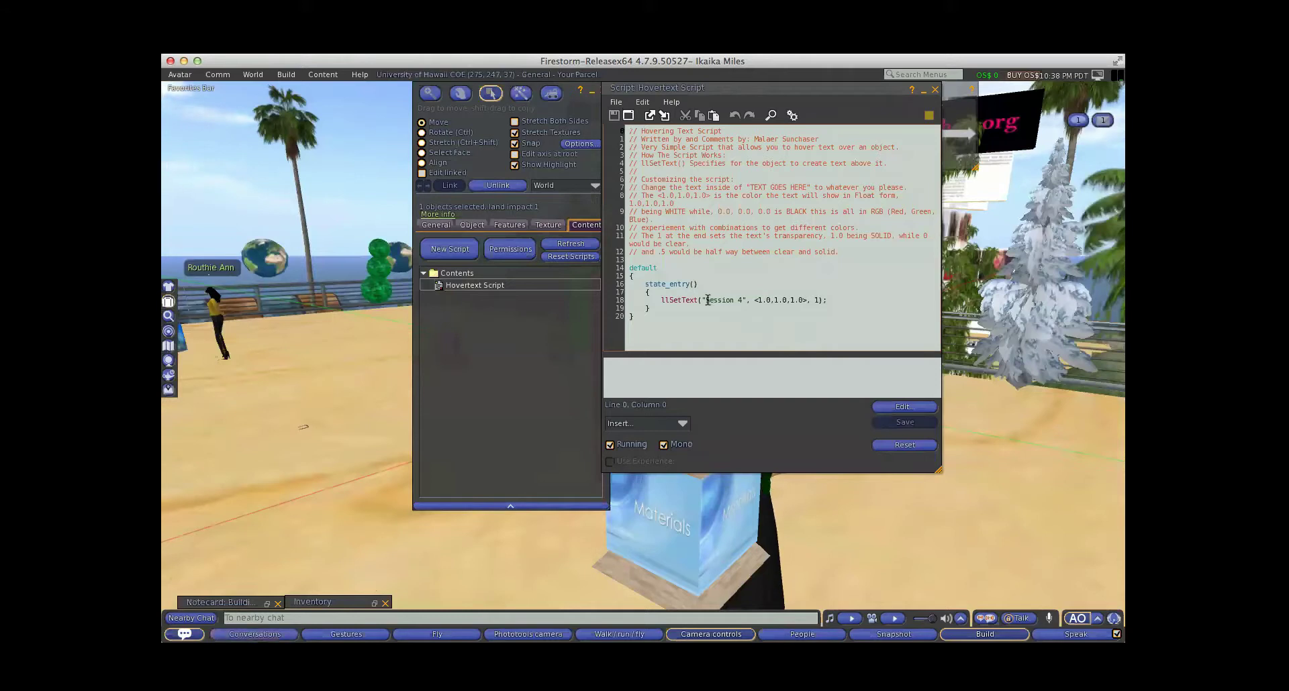
left_click_drag(708, 300, 718, 300)
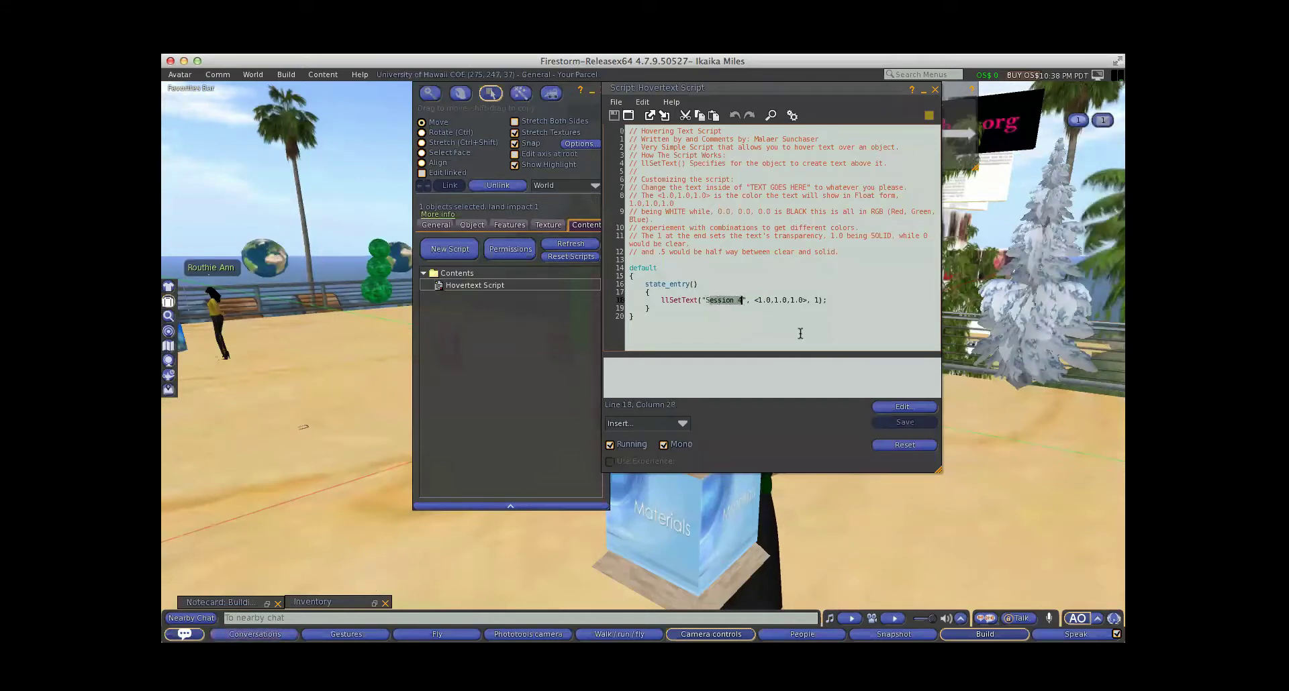
key("BackSpace")
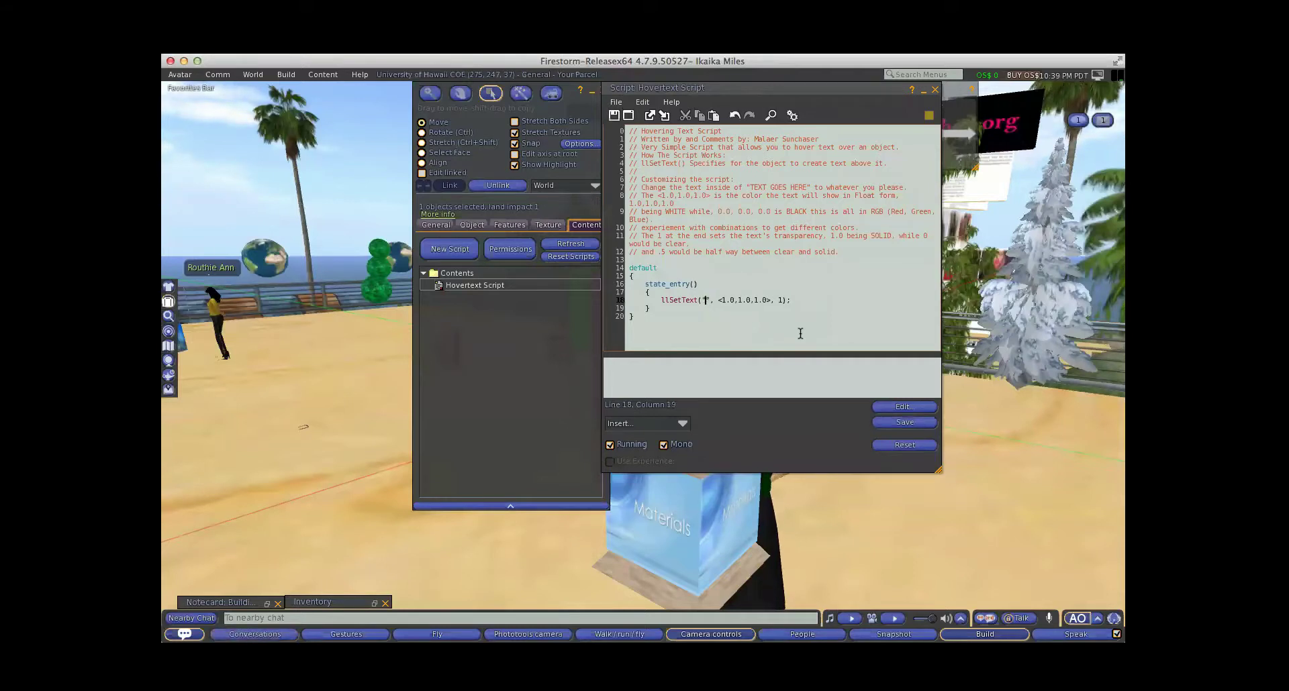
type("Aloha")
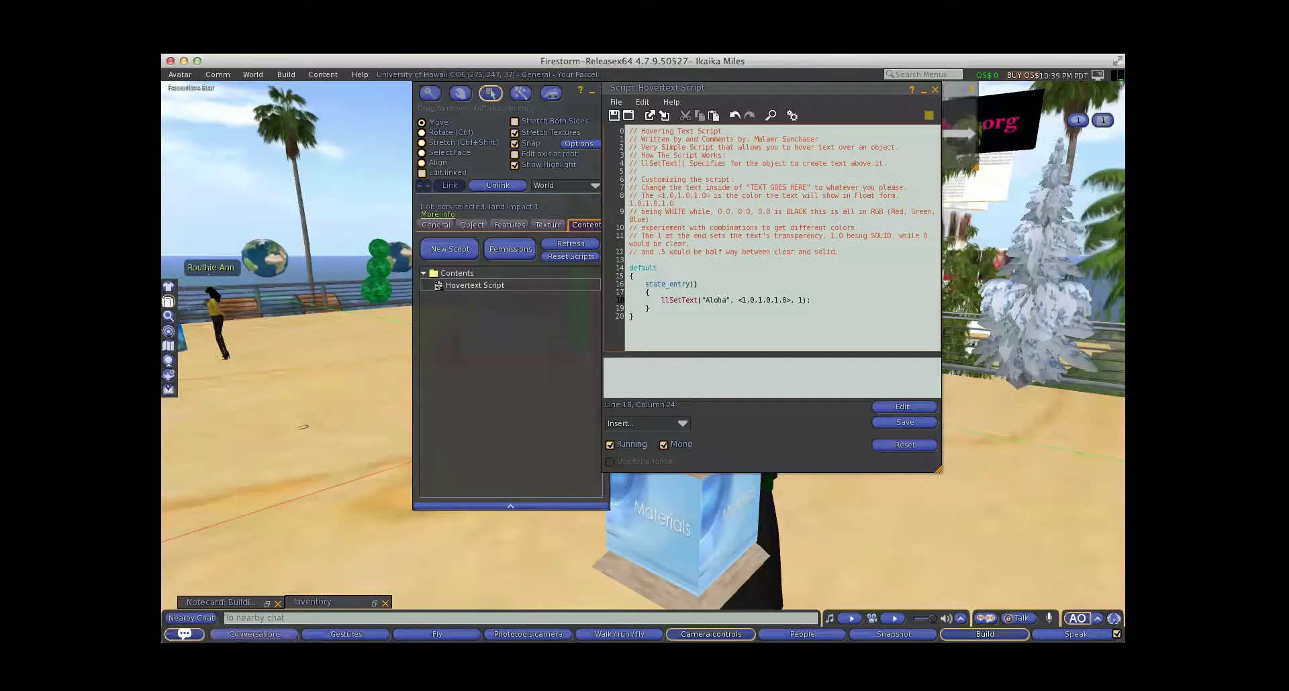
left_click(905, 422)
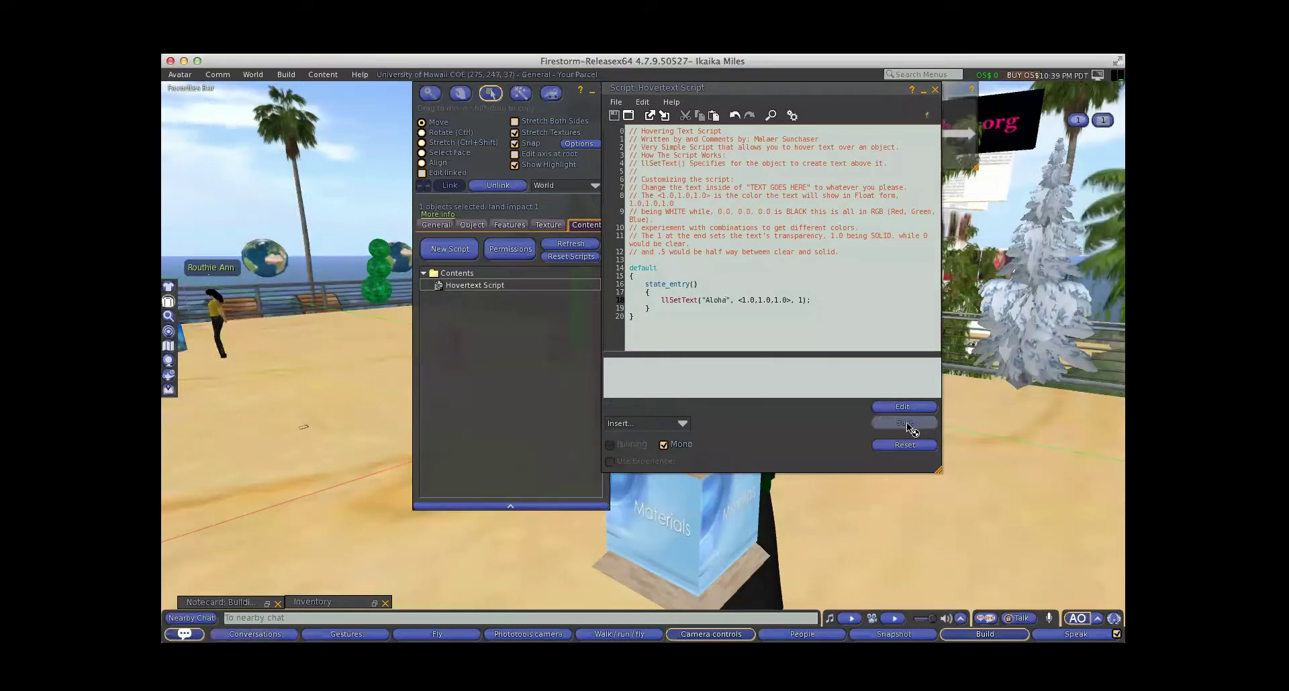
left_click(935, 90)
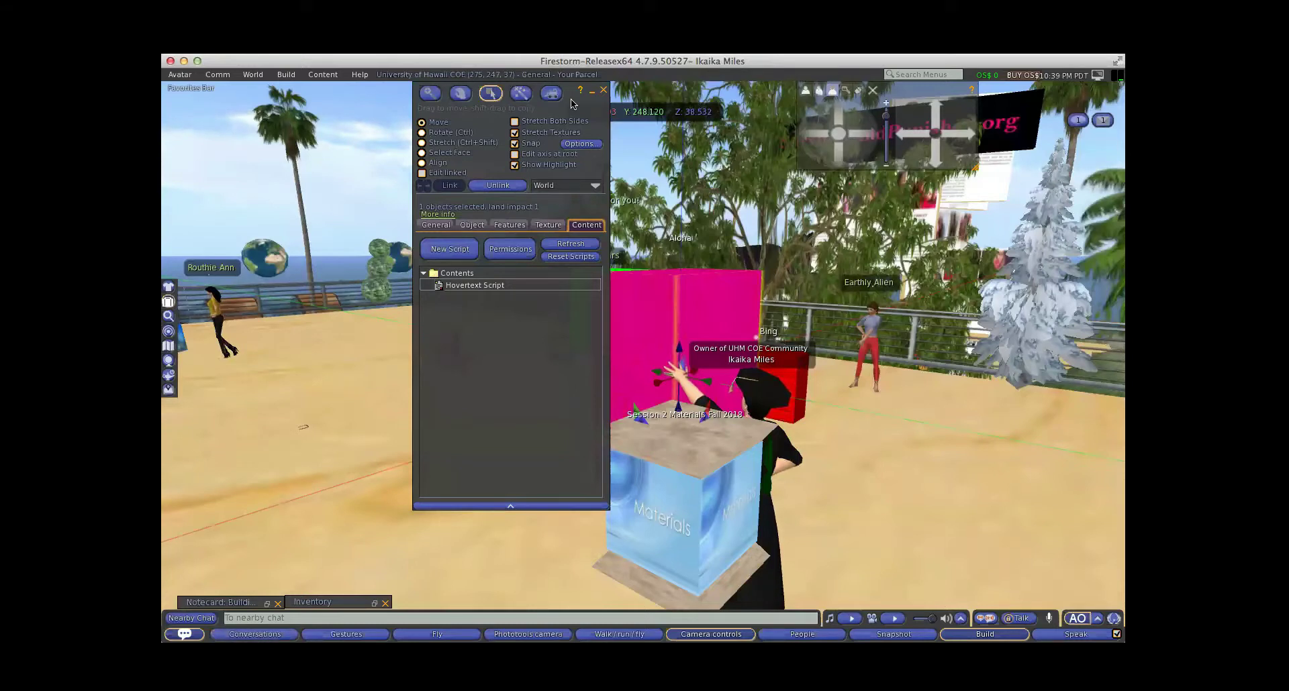
Set the magenta cube's size to X 1.5, Y 1.5 and Z 1 metres.
left_click(471, 225)
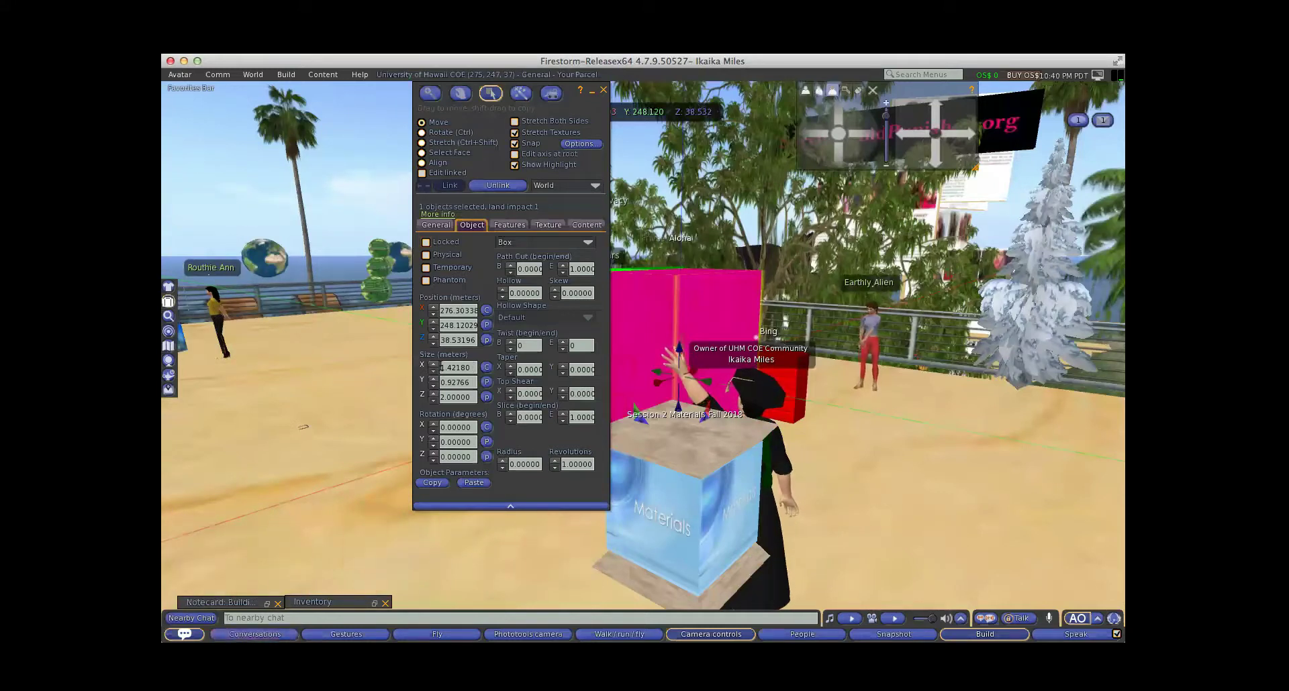
left_click_drag(441, 368, 474, 369)
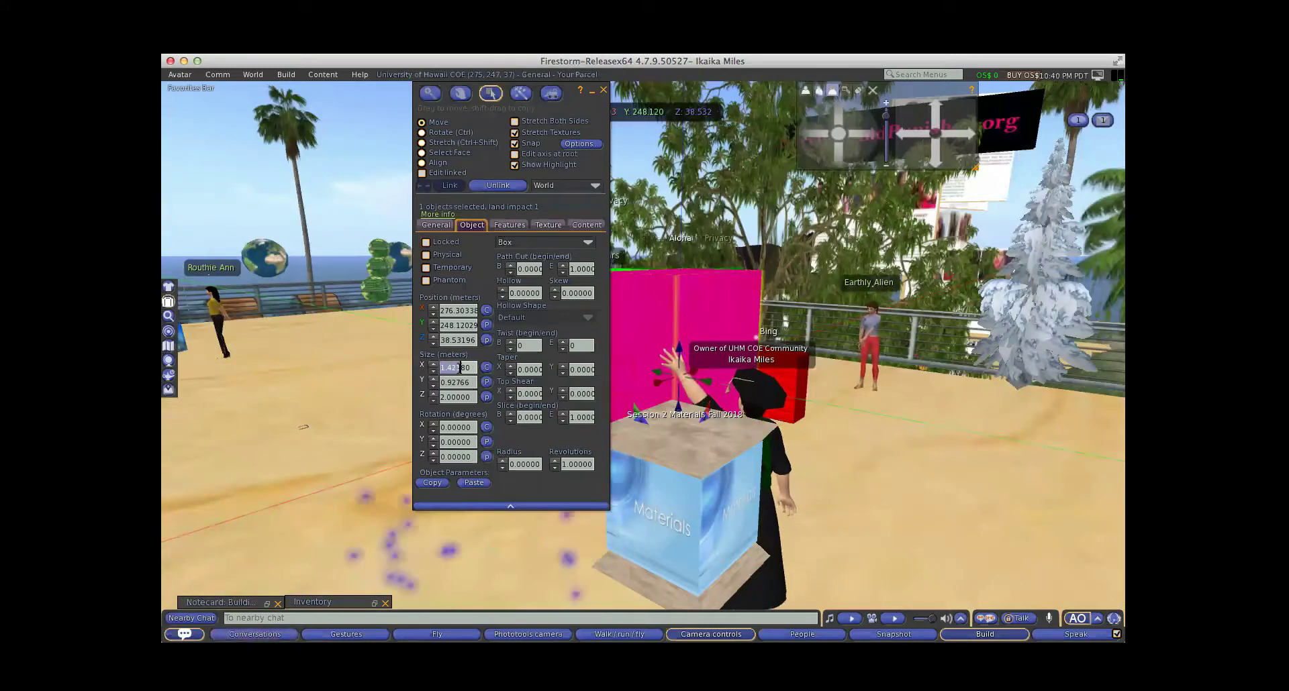
type("1")
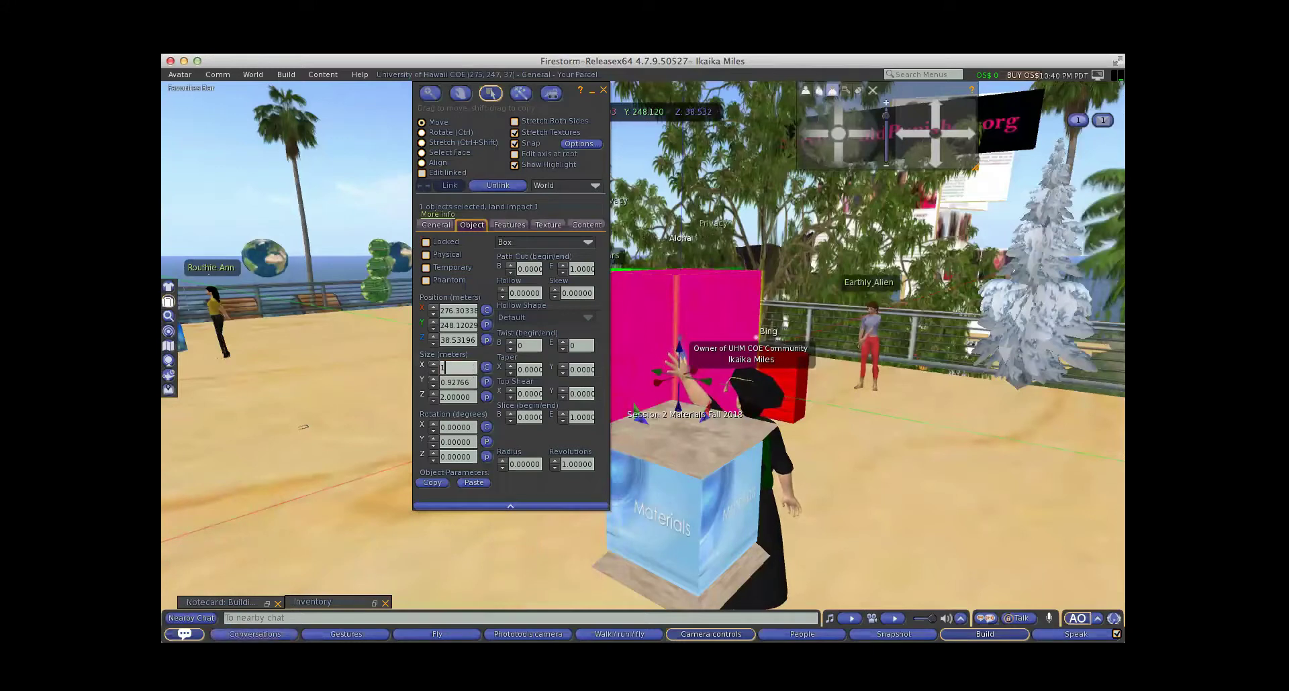
type(".5")
key("Return")
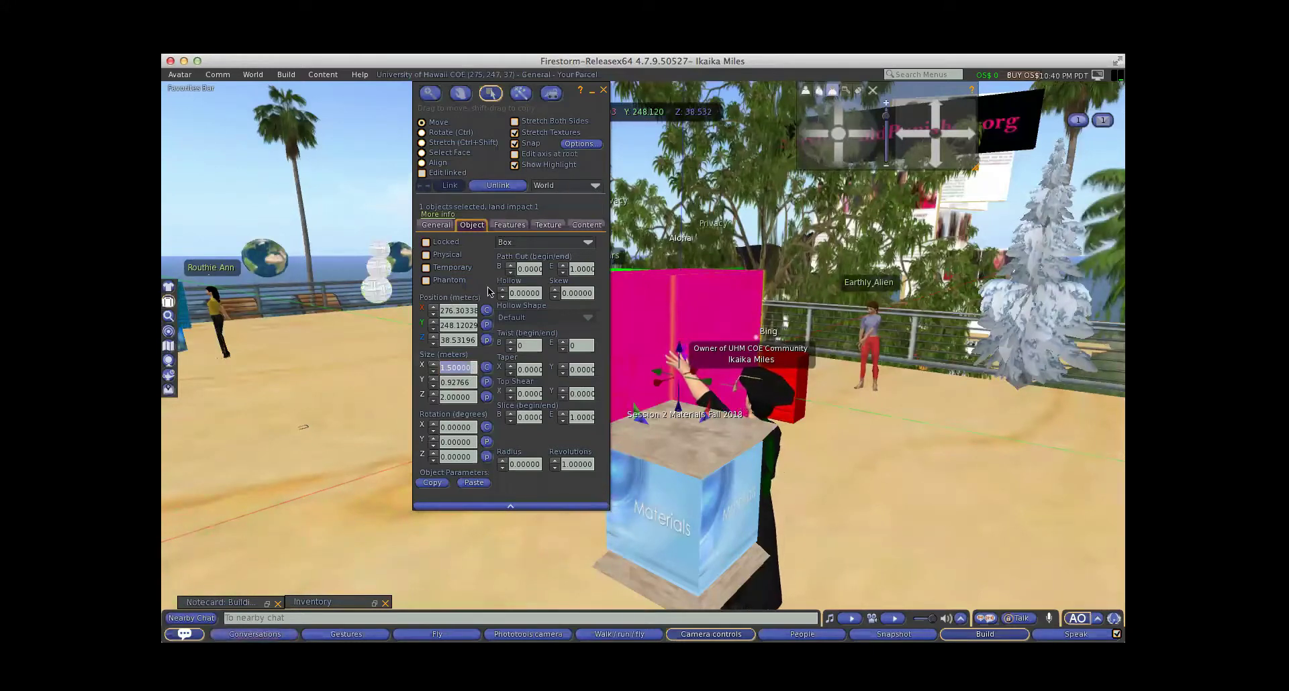
left_click(441, 382)
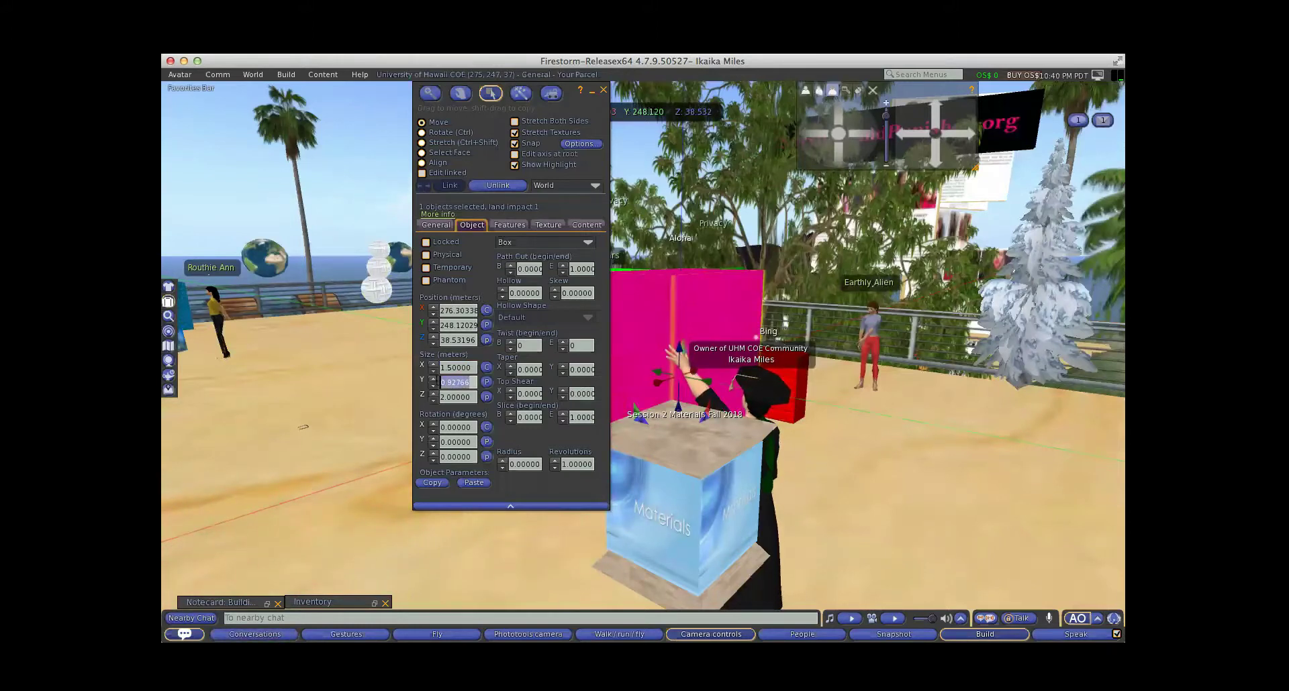
type("1.5")
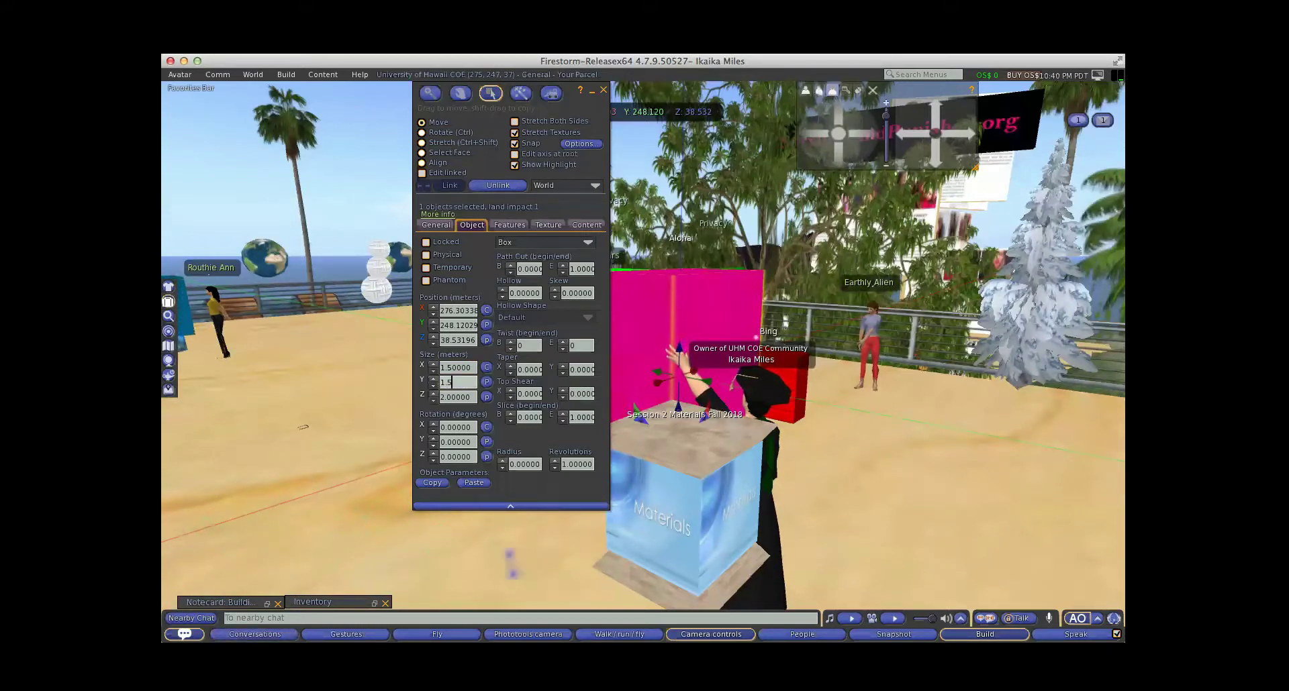
left_click(442, 397)
type("1.5")
key("Return")
Move the resized cube to about X 273.96, Z 38.80 and shift the build window clear of it.
left_click(604, 90)
left_click_drag(605, 92, 396, 424)
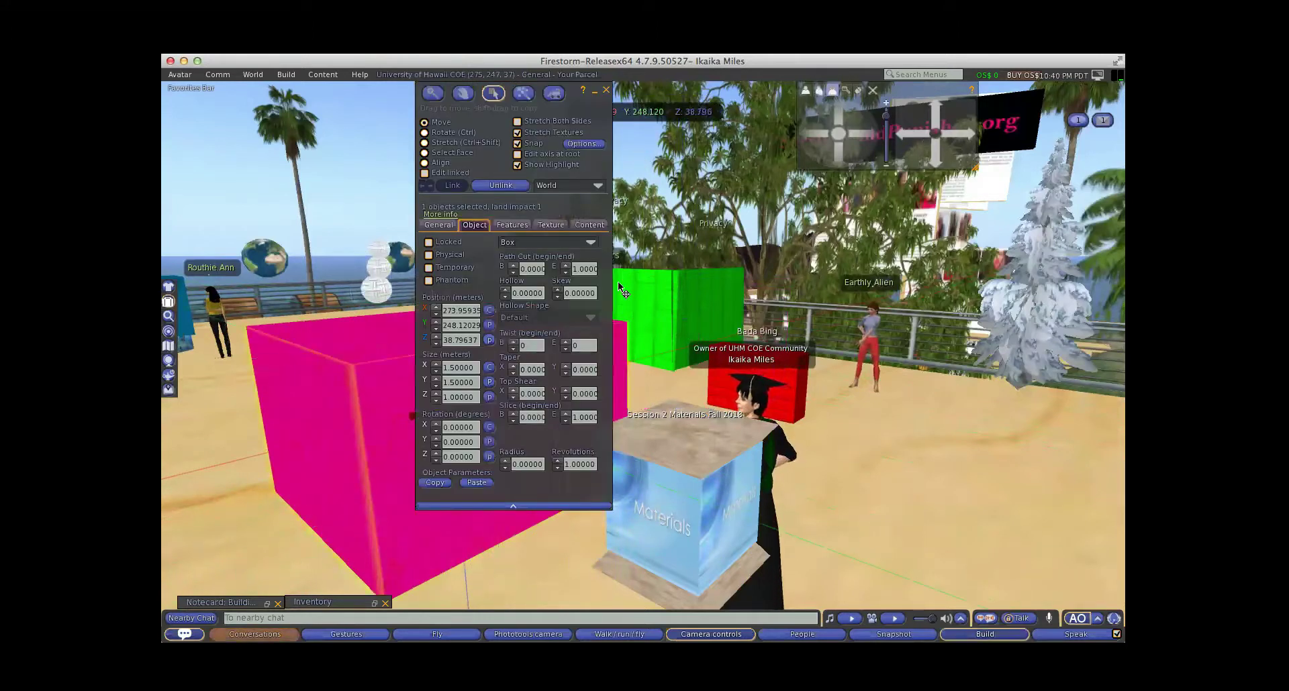
left_click(590, 98)
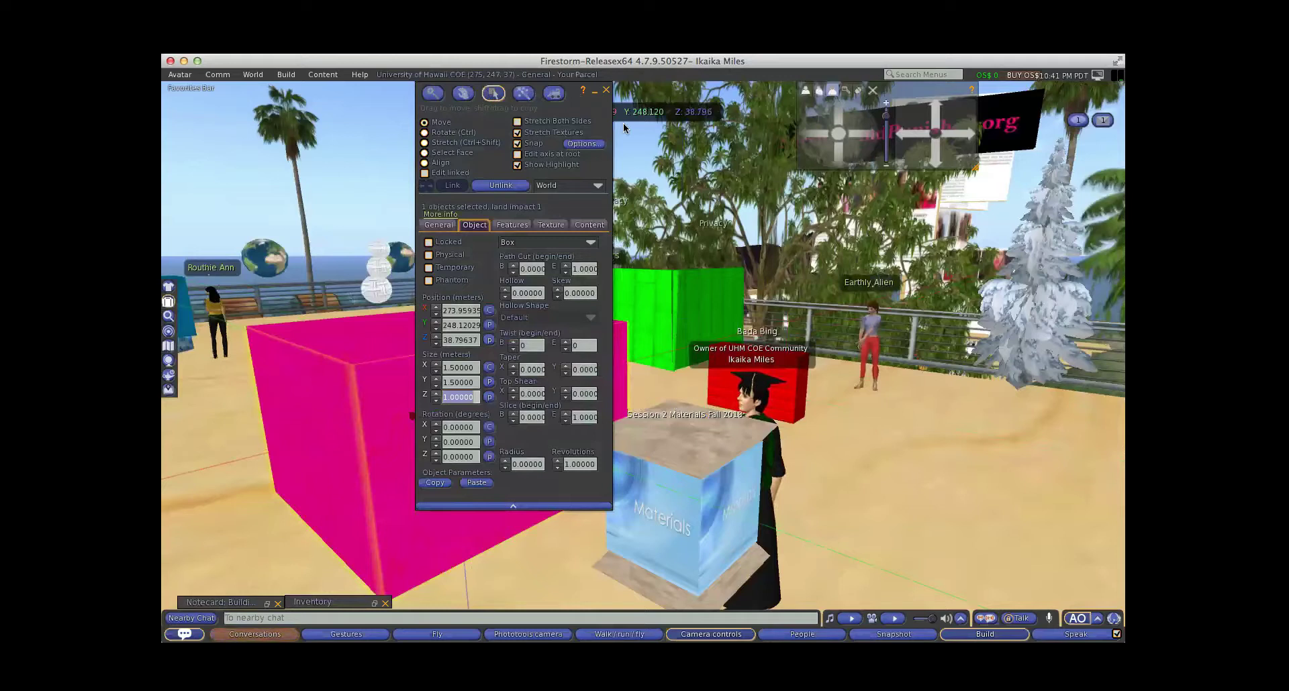
left_click_drag(594, 95, 929, 166)
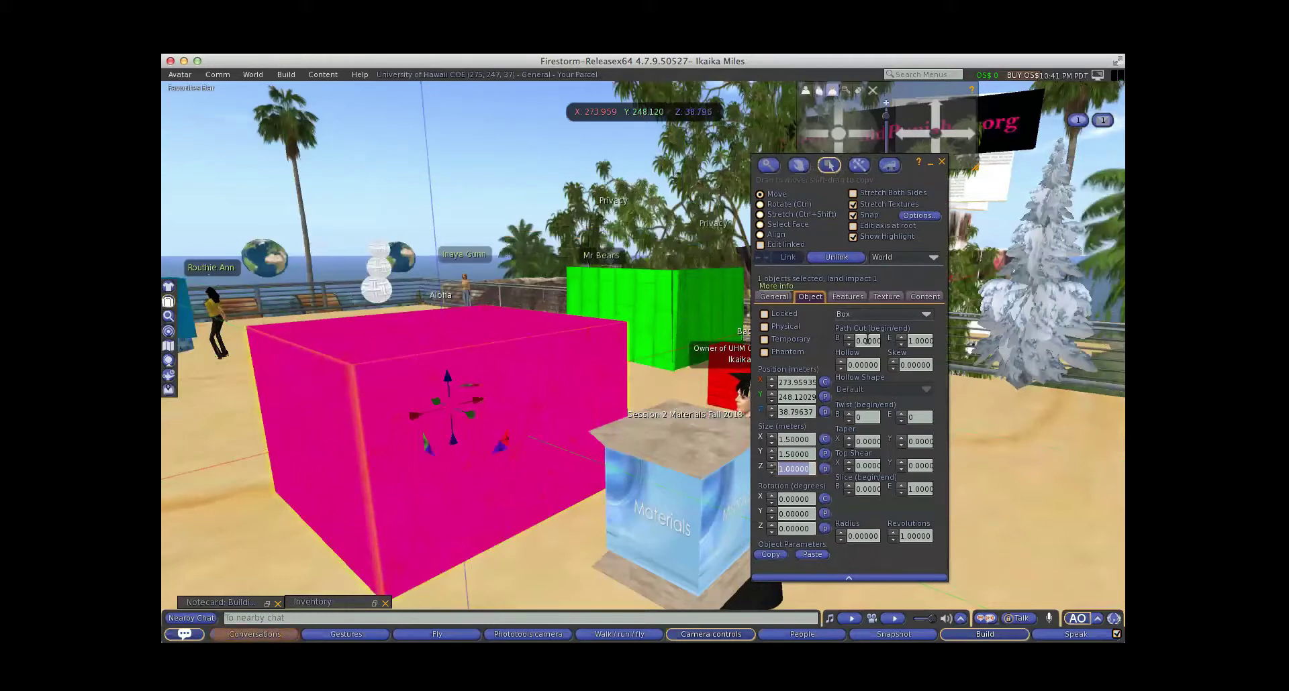
Preview the cube's rotation rings, then raise the cube to a Z position of about 39.28 m.
key("ctrl")
key("ctrl")
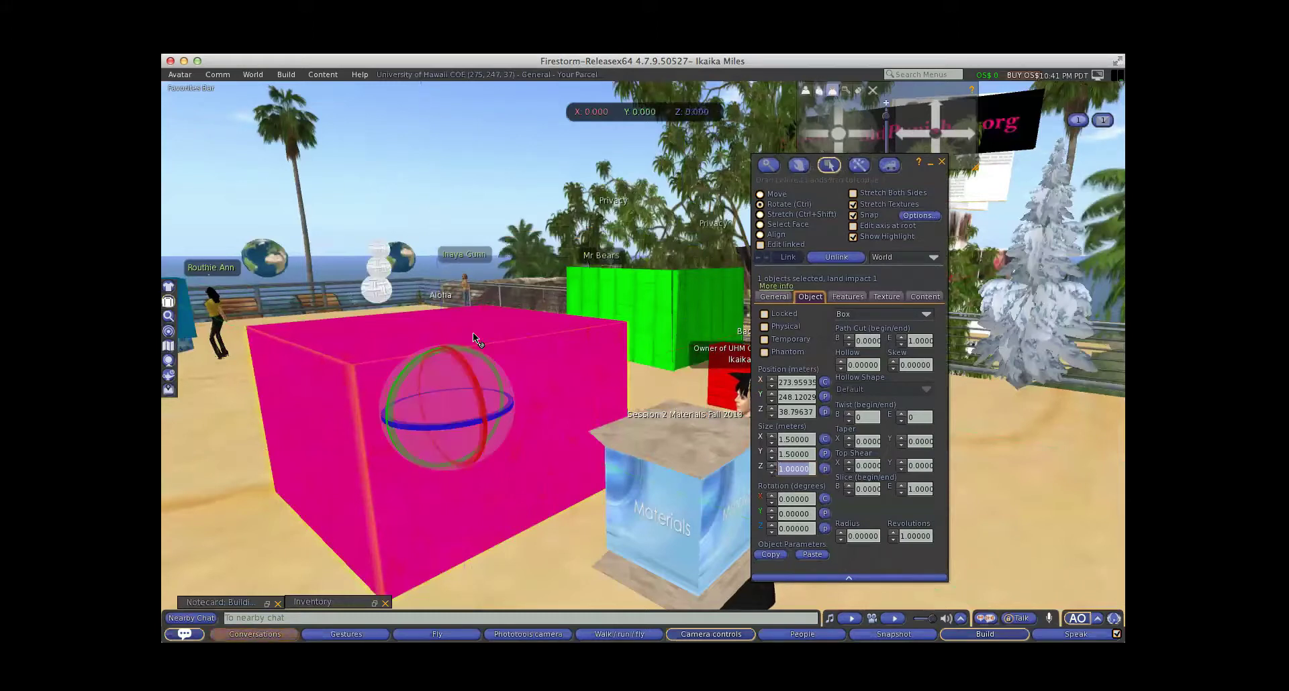
key("ctrl")
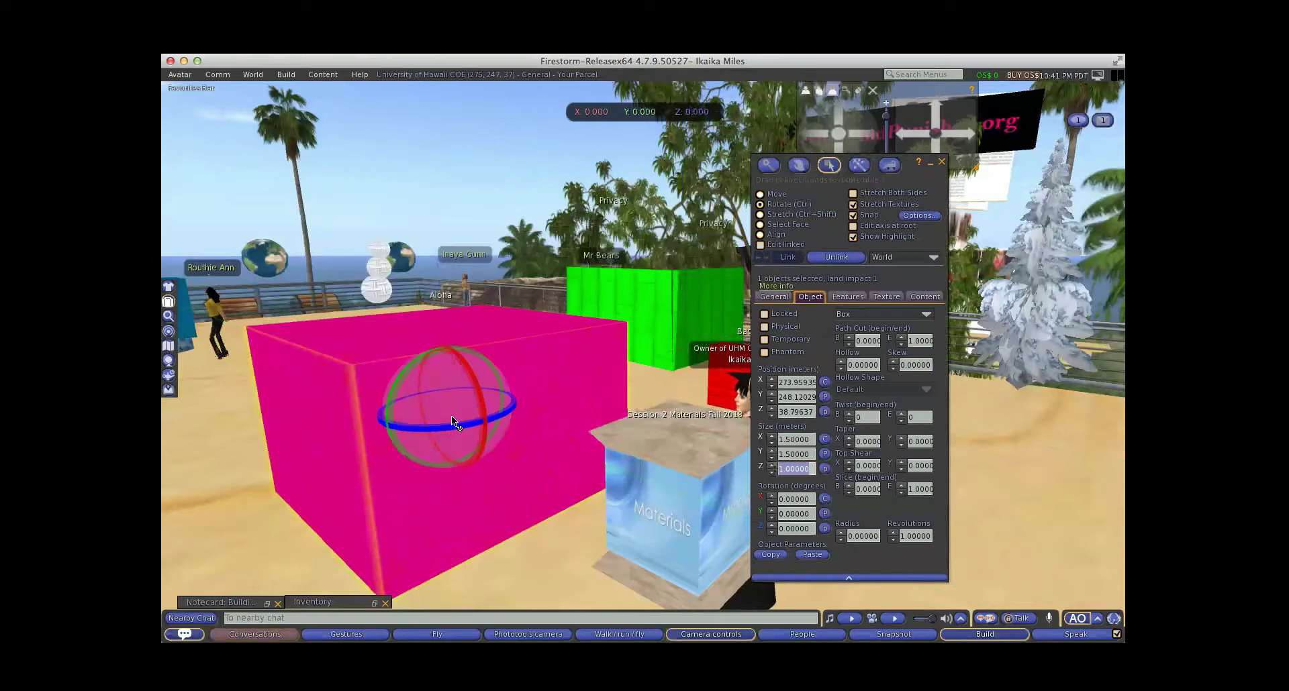
key("ctrl")
left_click_drag(448, 377, 488, 325)
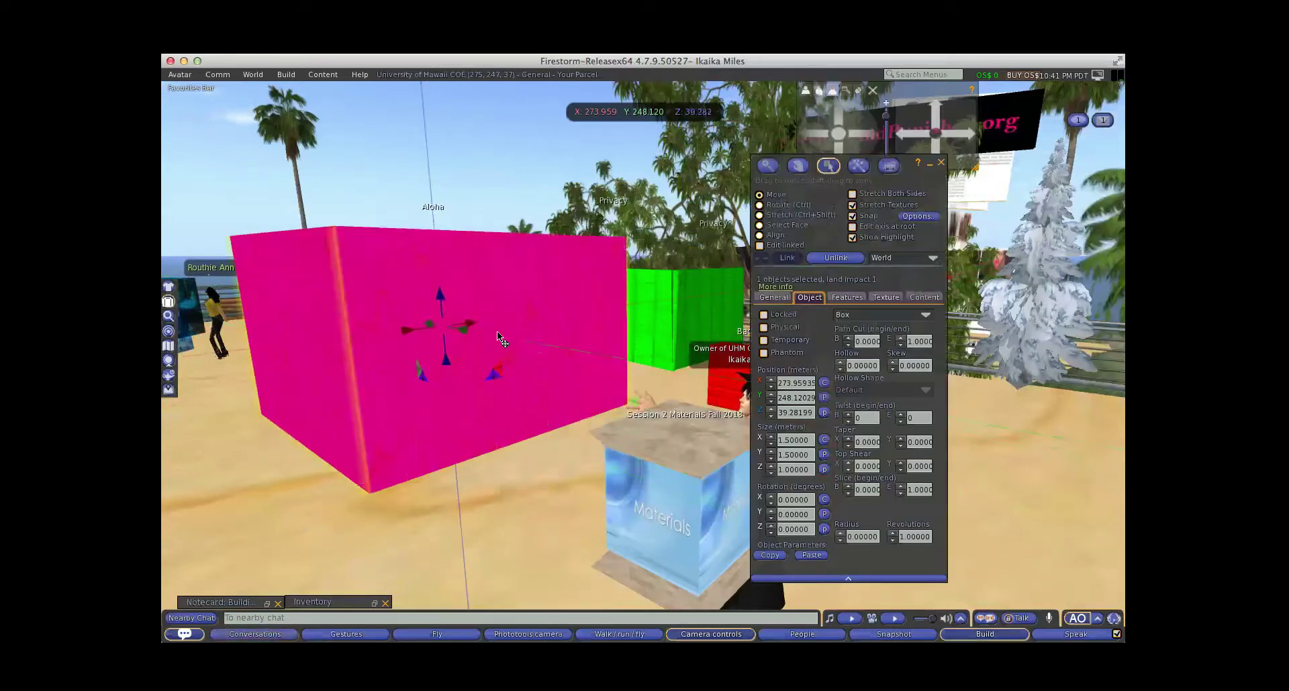
Rotate the cube around several axes to about X 40.65°, Y 282.05° and Z 42.15°.
key("ctrl")
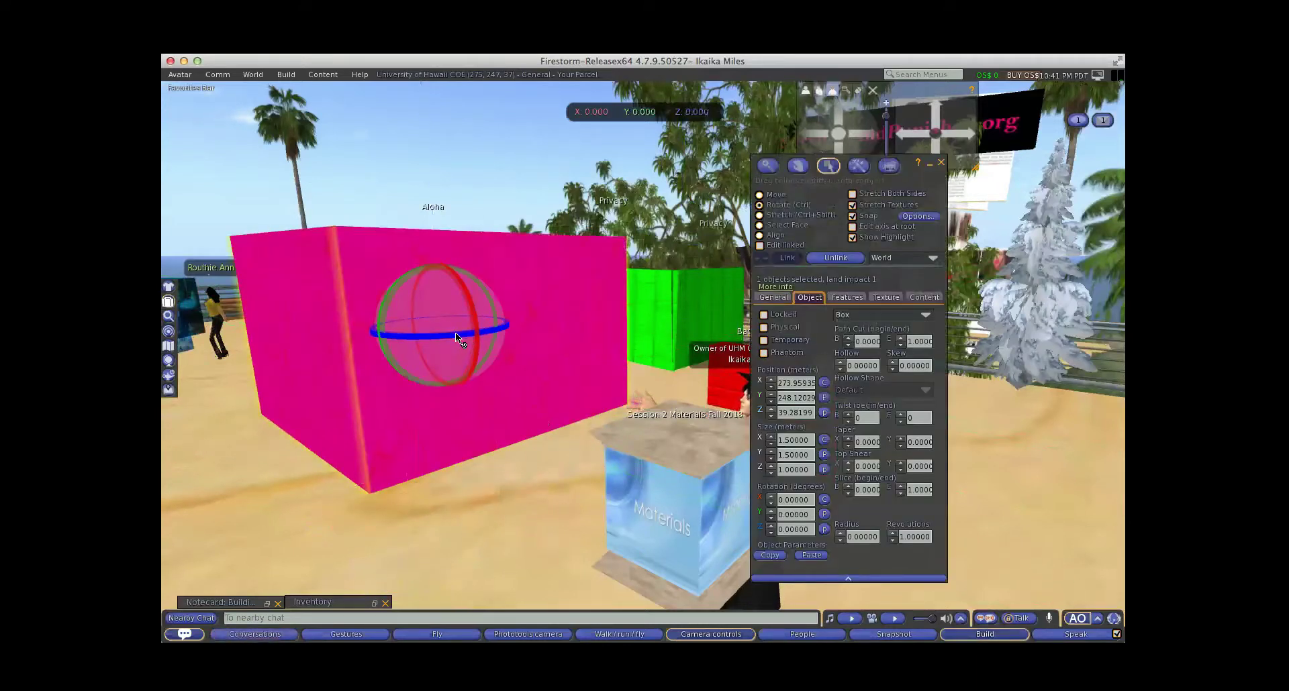
left_click_drag(455, 332, 501, 332)
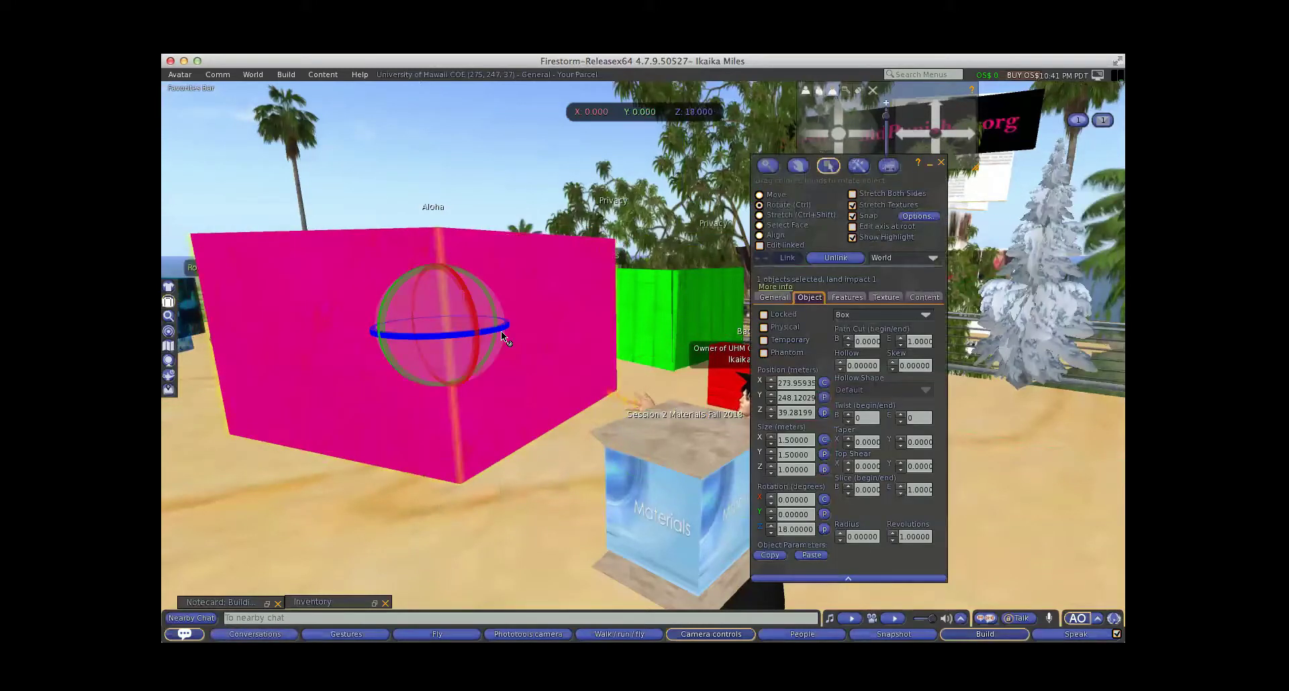
left_click_drag(455, 272, 391, 348)
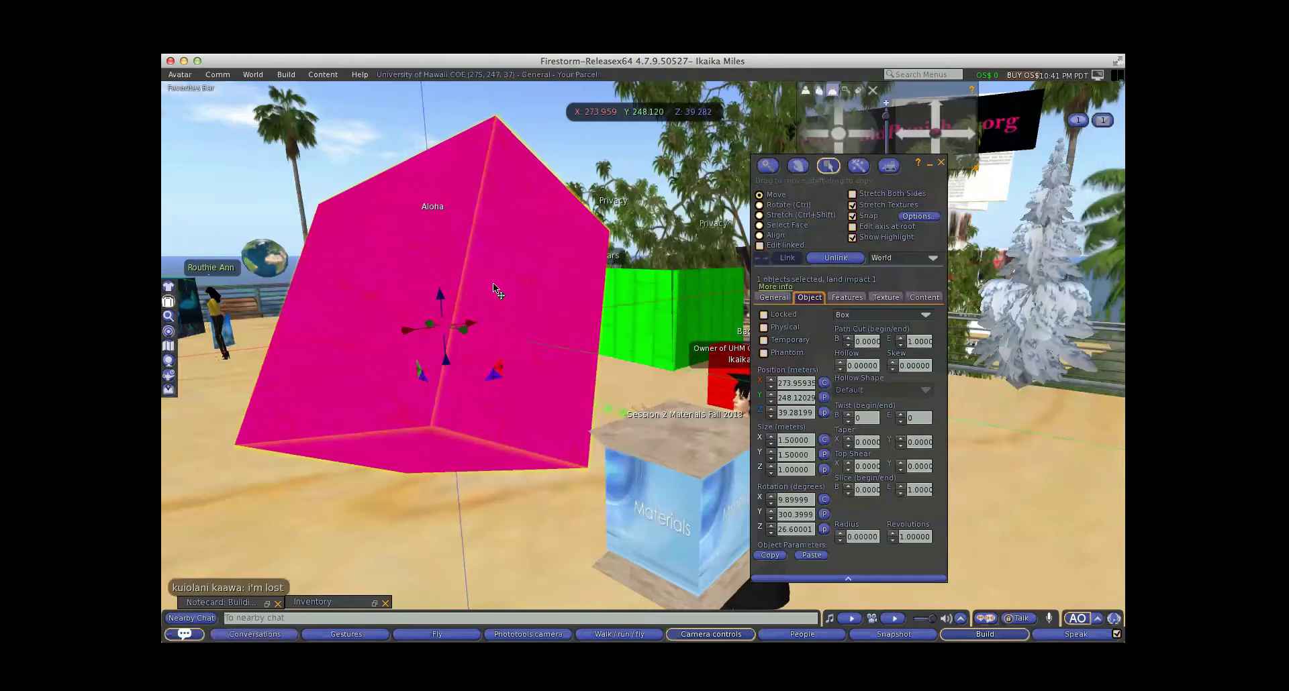
key("ctrl")
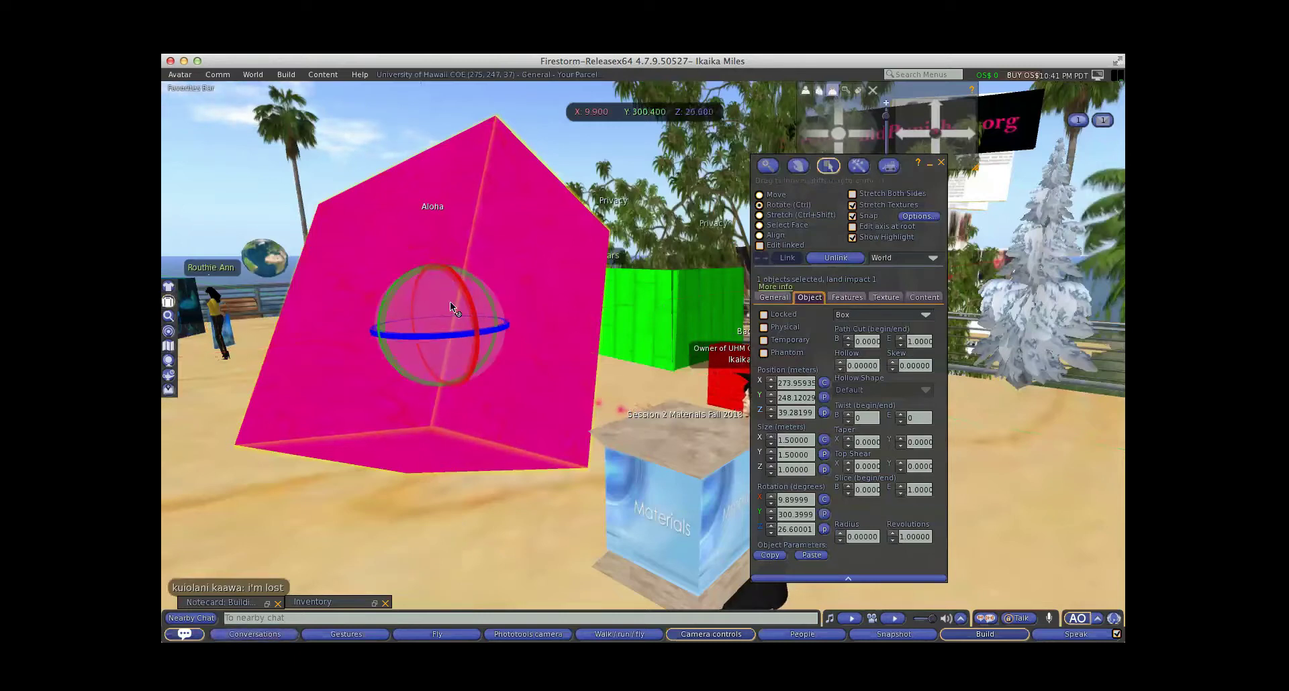
left_click_drag(401, 280, 461, 288, "ctrl")
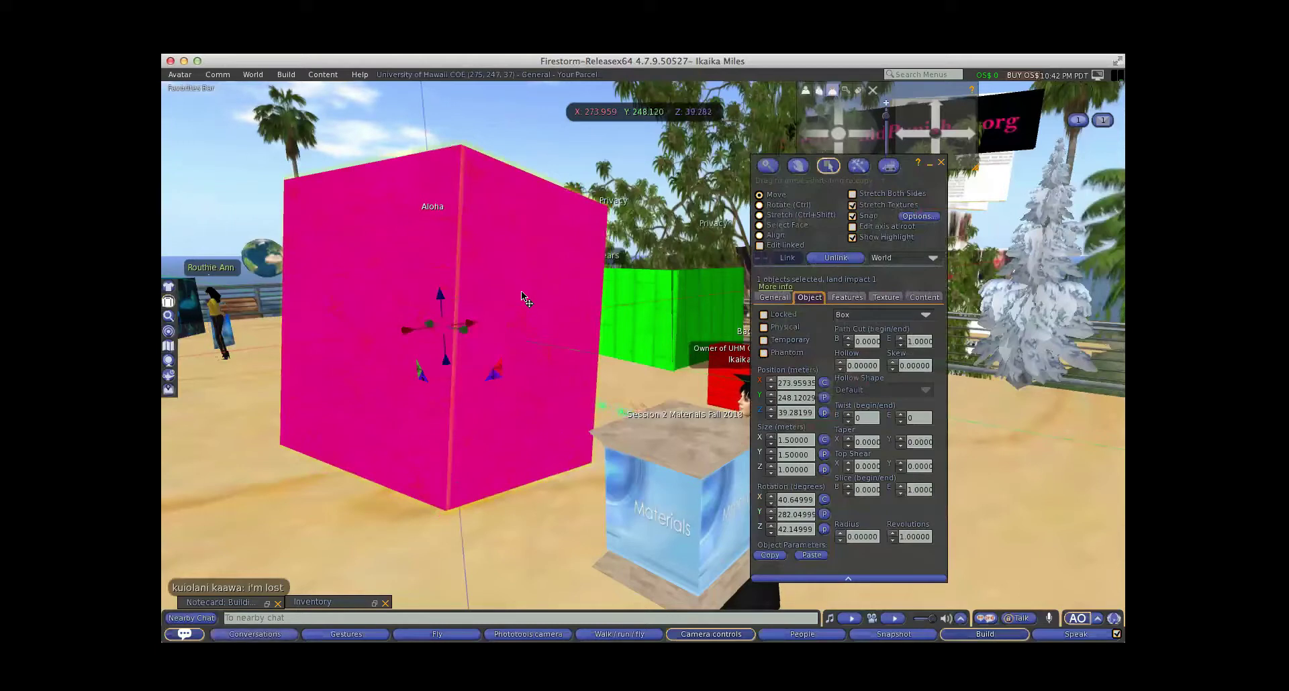
Scale the cube down proportionally from its corner to 0.75 × 0.75 × 0.5 m.
left_click(759, 215)
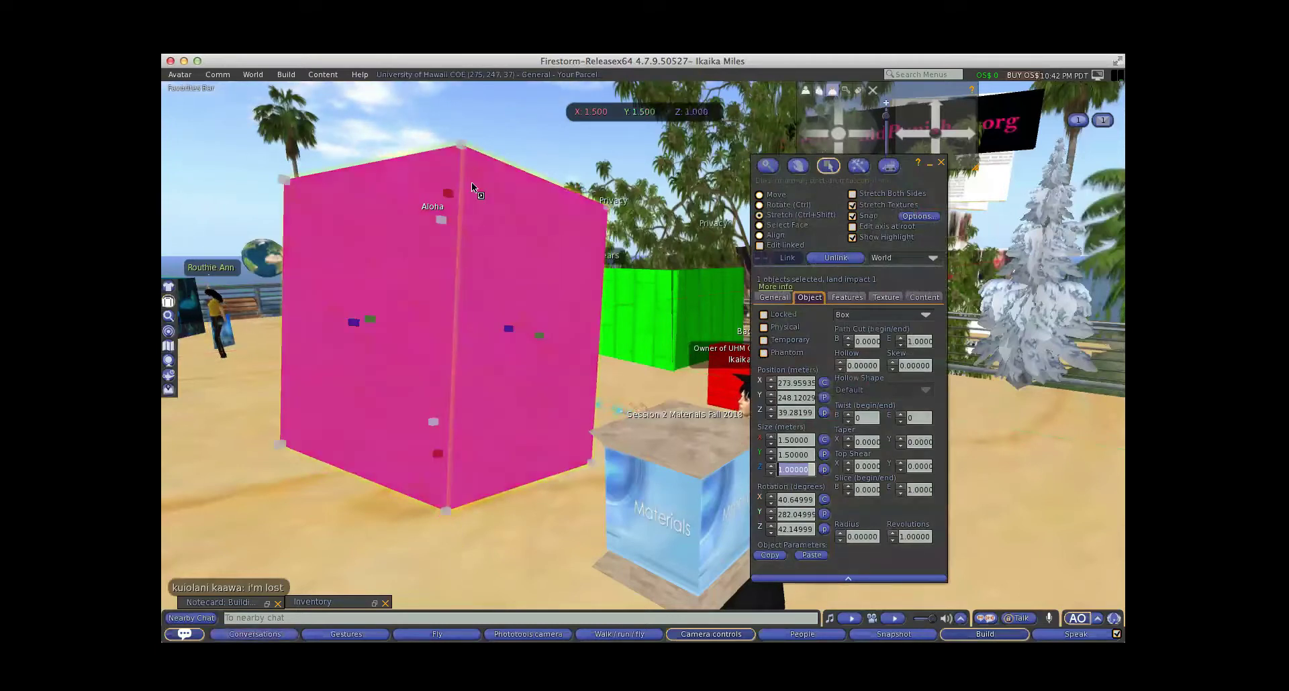
left_click_drag(459, 146, 410, 303)
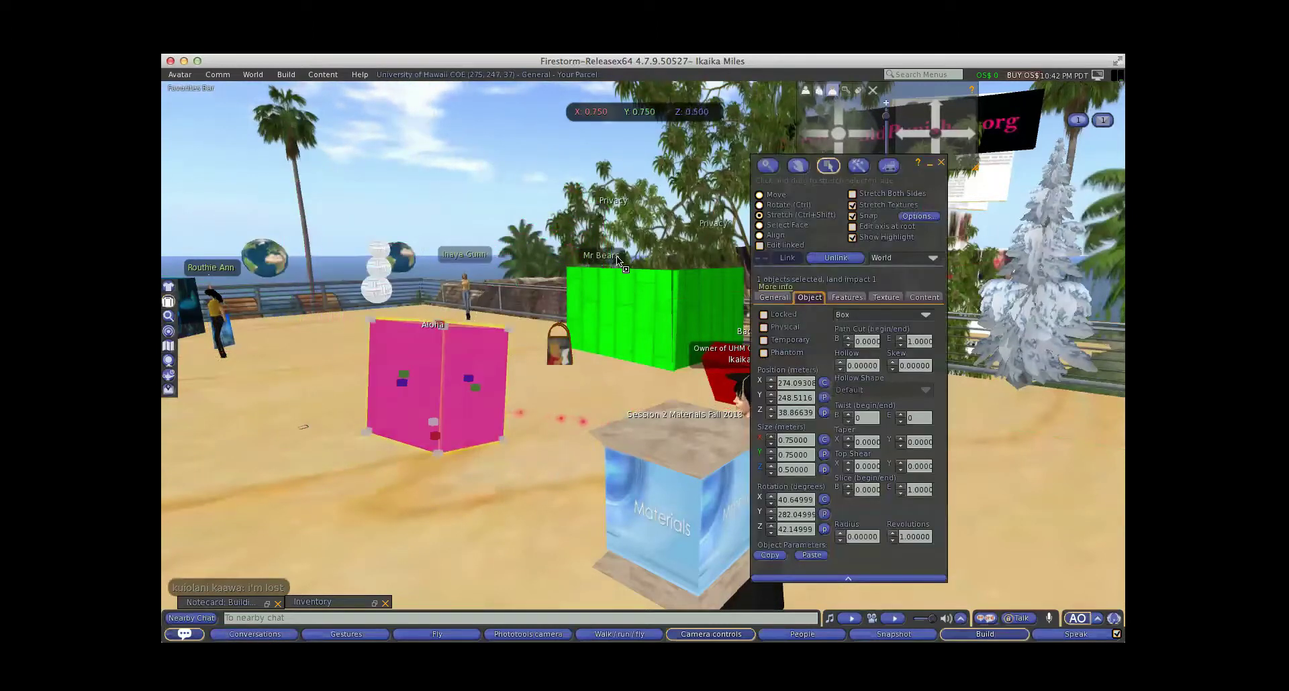
Duplicate the small cube vertically, select both cubes and duplicate the pair sideways along the X axis.
left_click(759, 195)
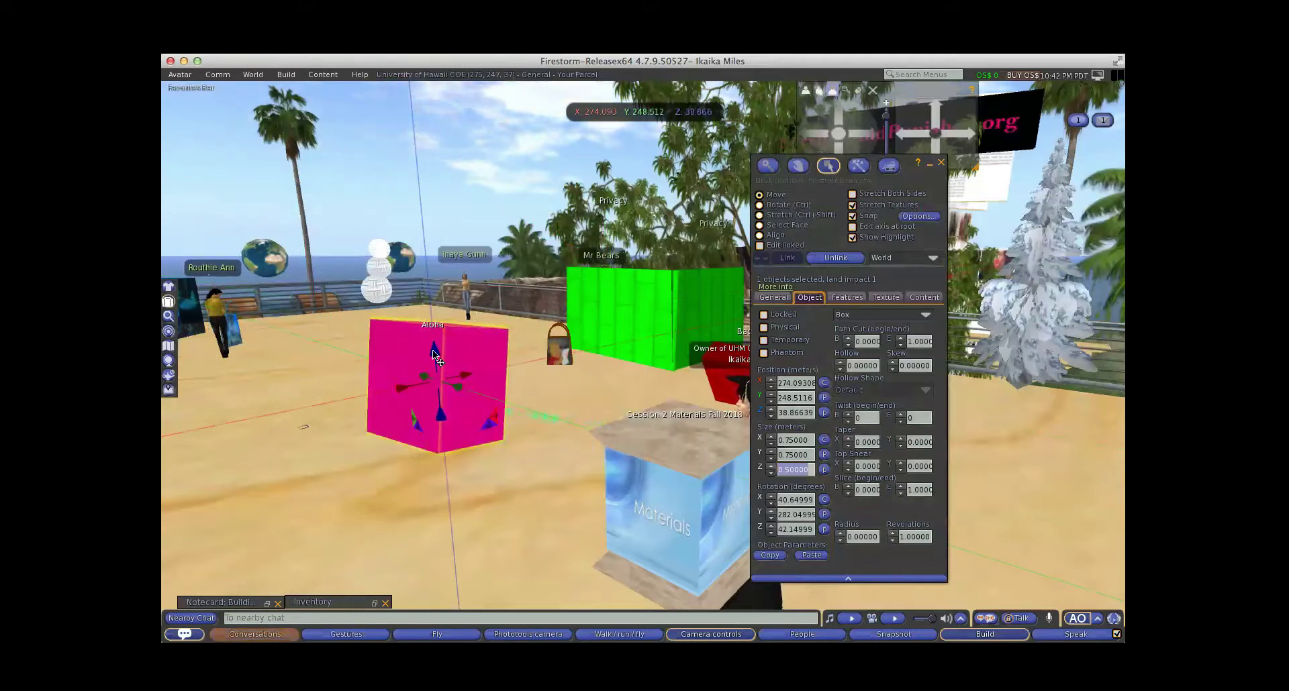
left_click_drag(433, 351, 451, 191)
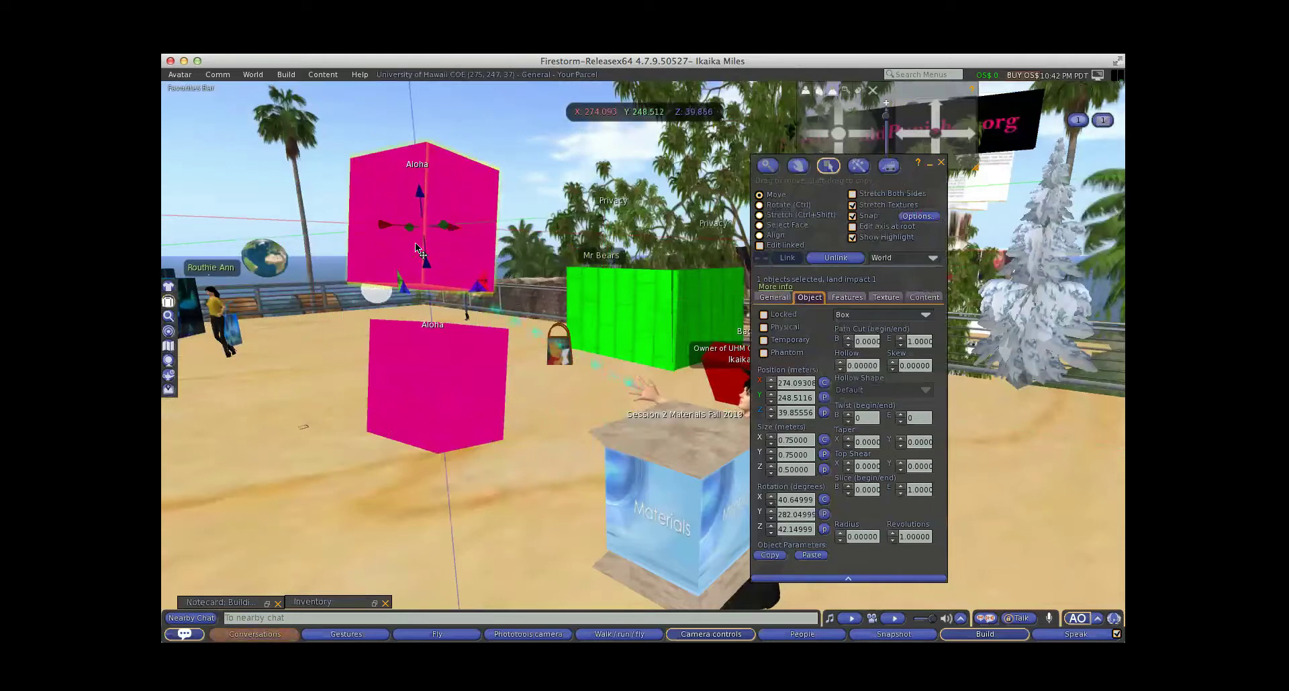
left_click(429, 392, "shift")
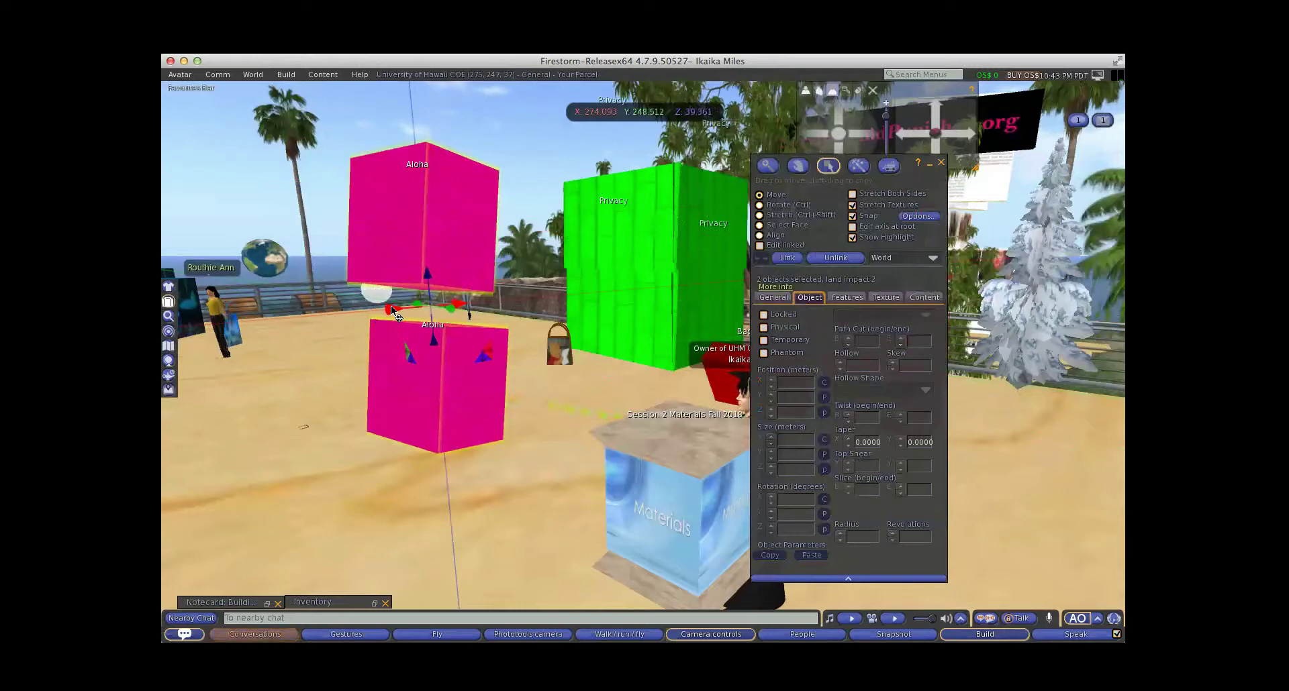
left_click_drag(384, 303, 186, 344, "shift")
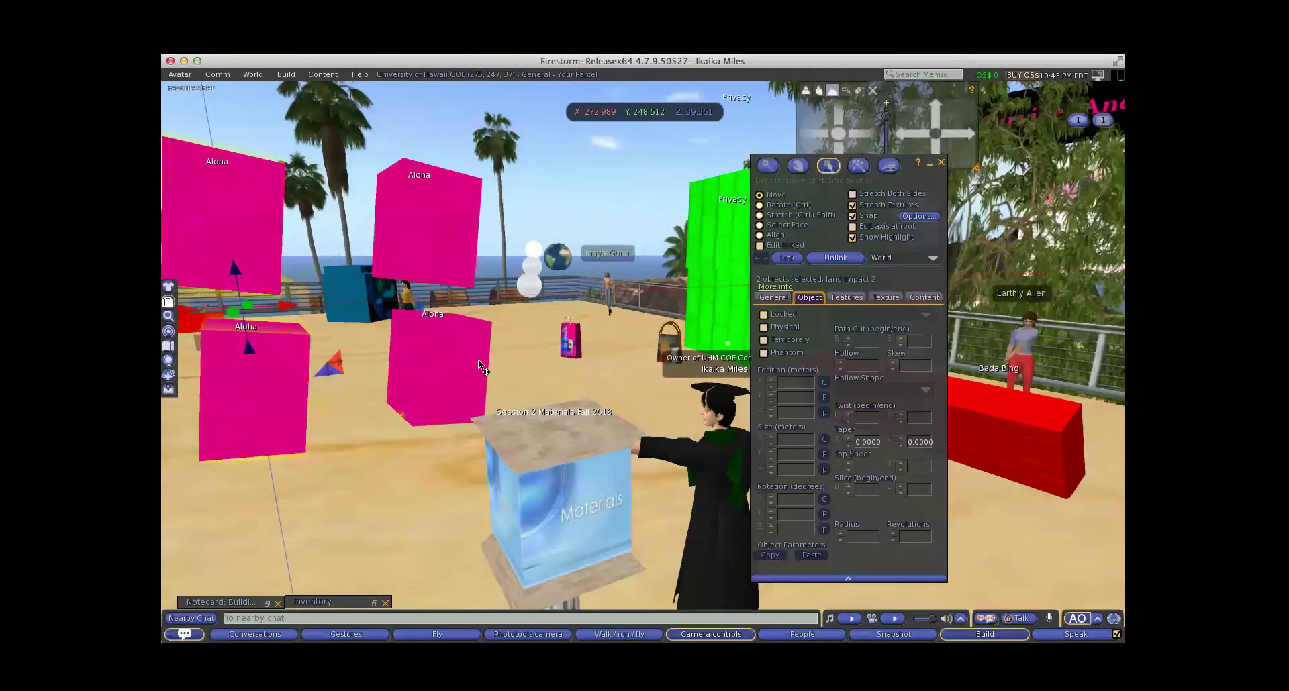